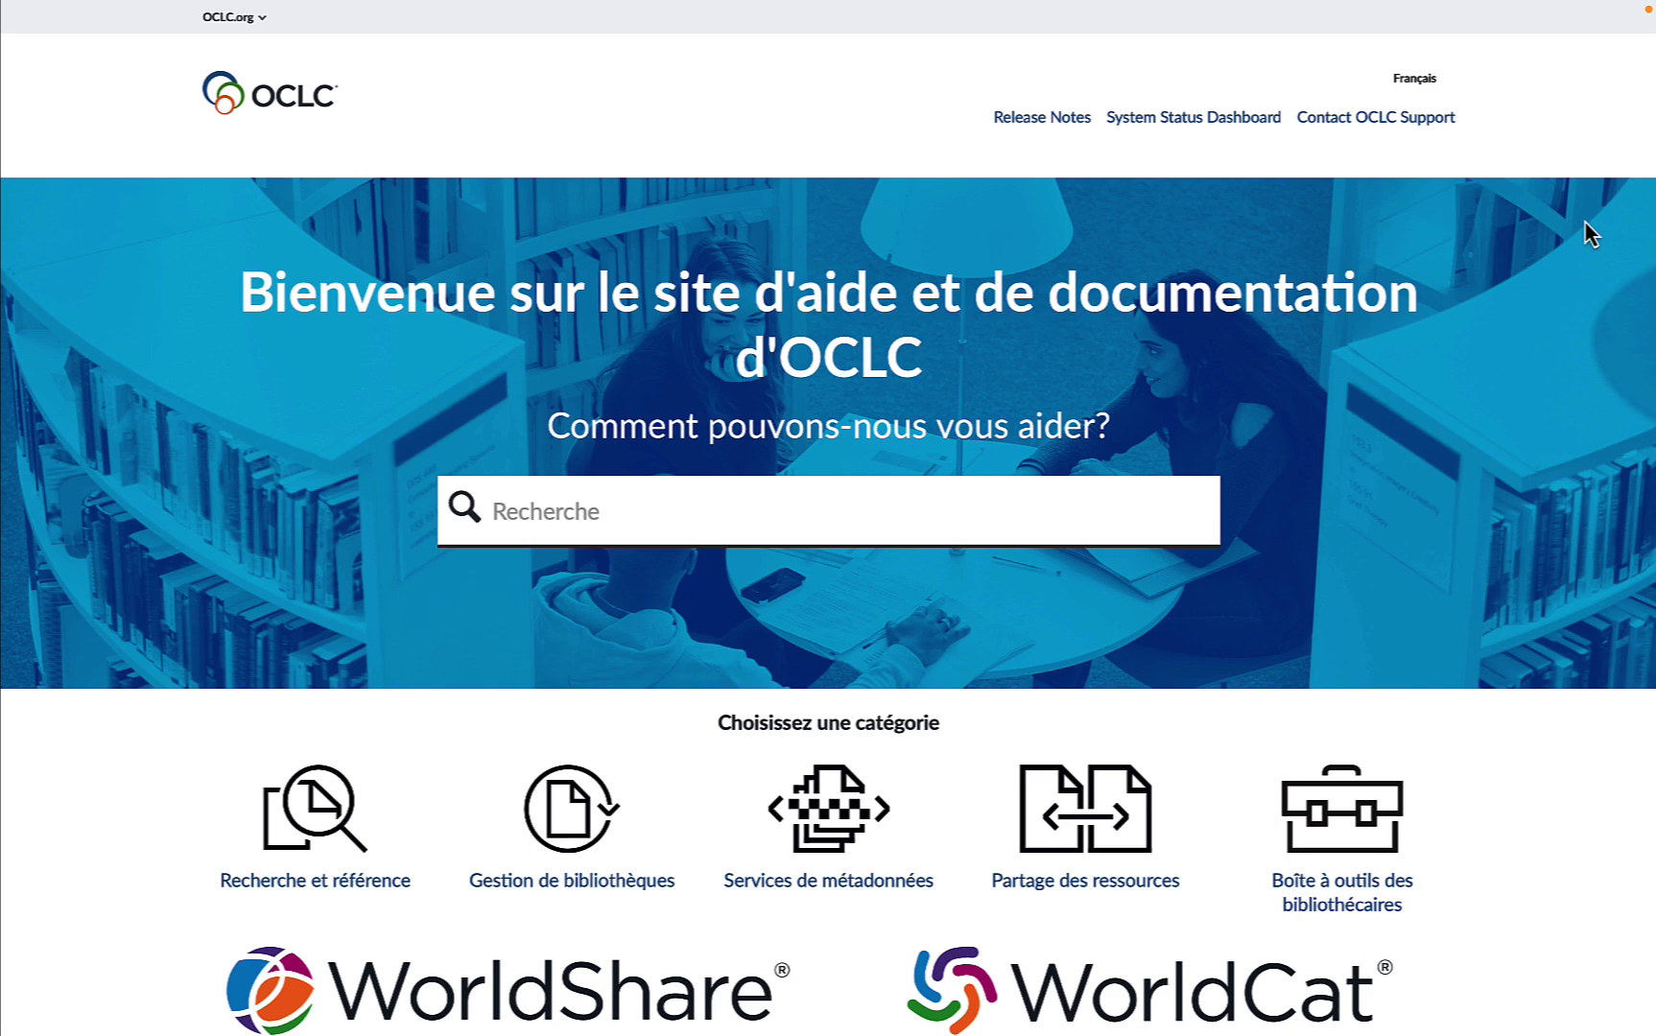
Step: Open the Rapports de Circulation documentation under Gestion de bibliothèques, Rapports WorldShare, and review the standard report descriptions
left_click(576, 889)
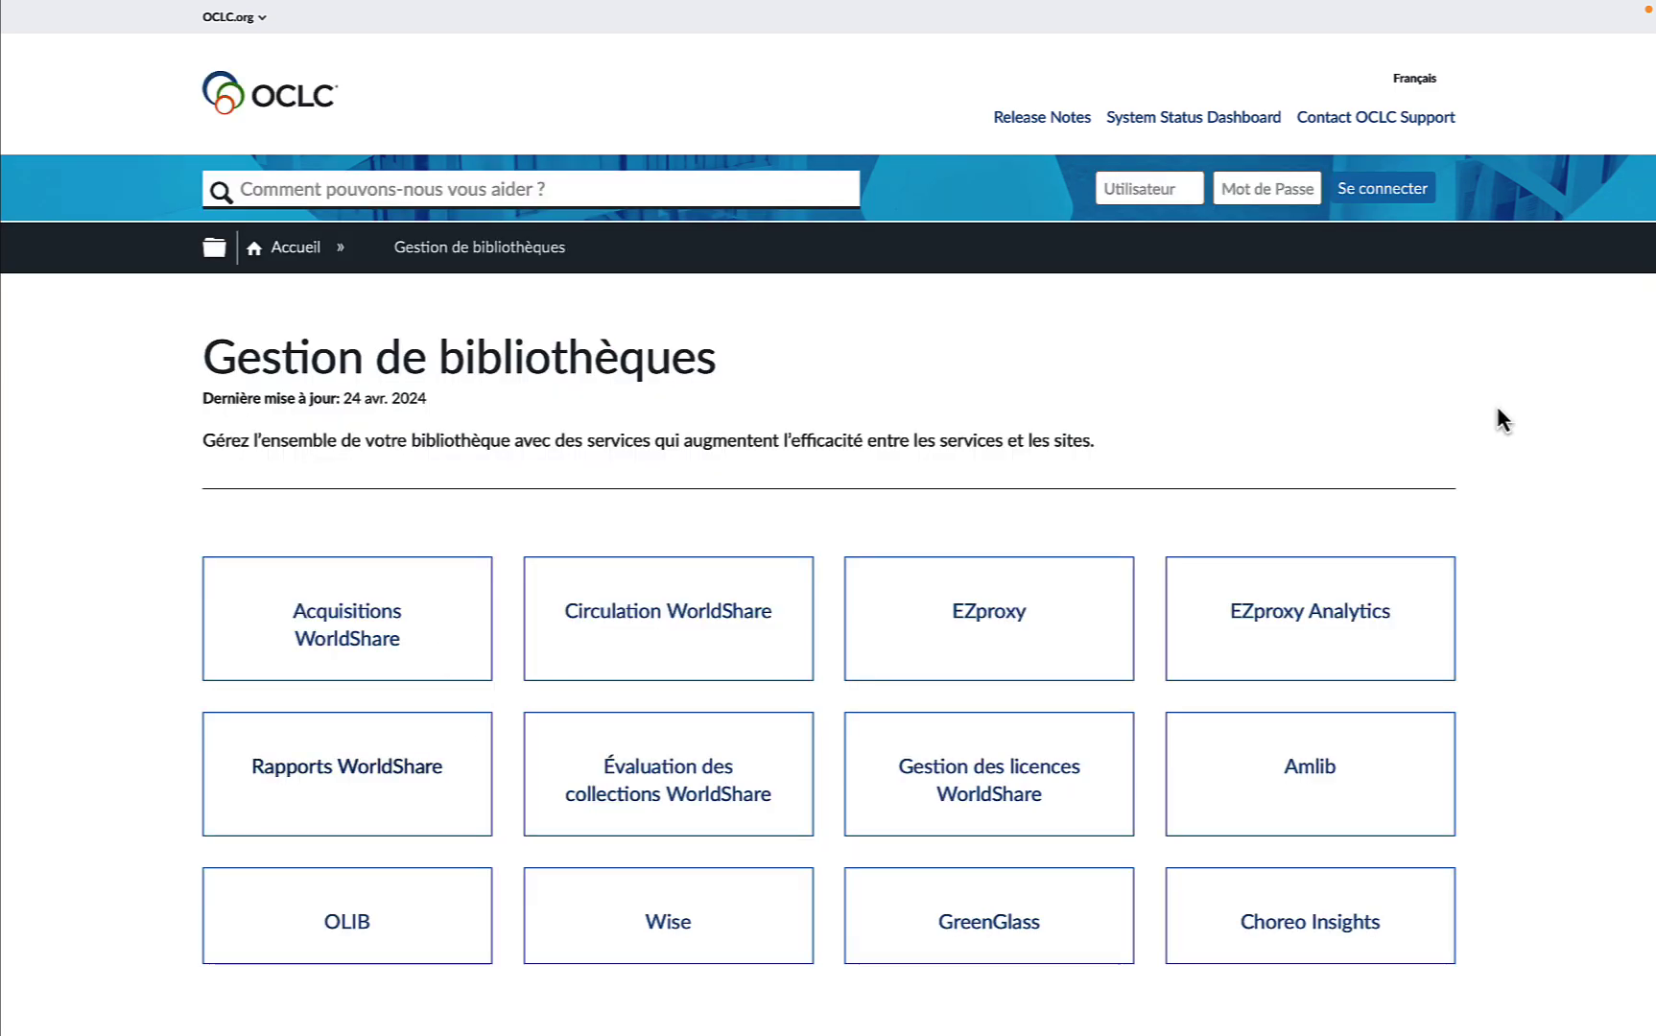
left_click(333, 780)
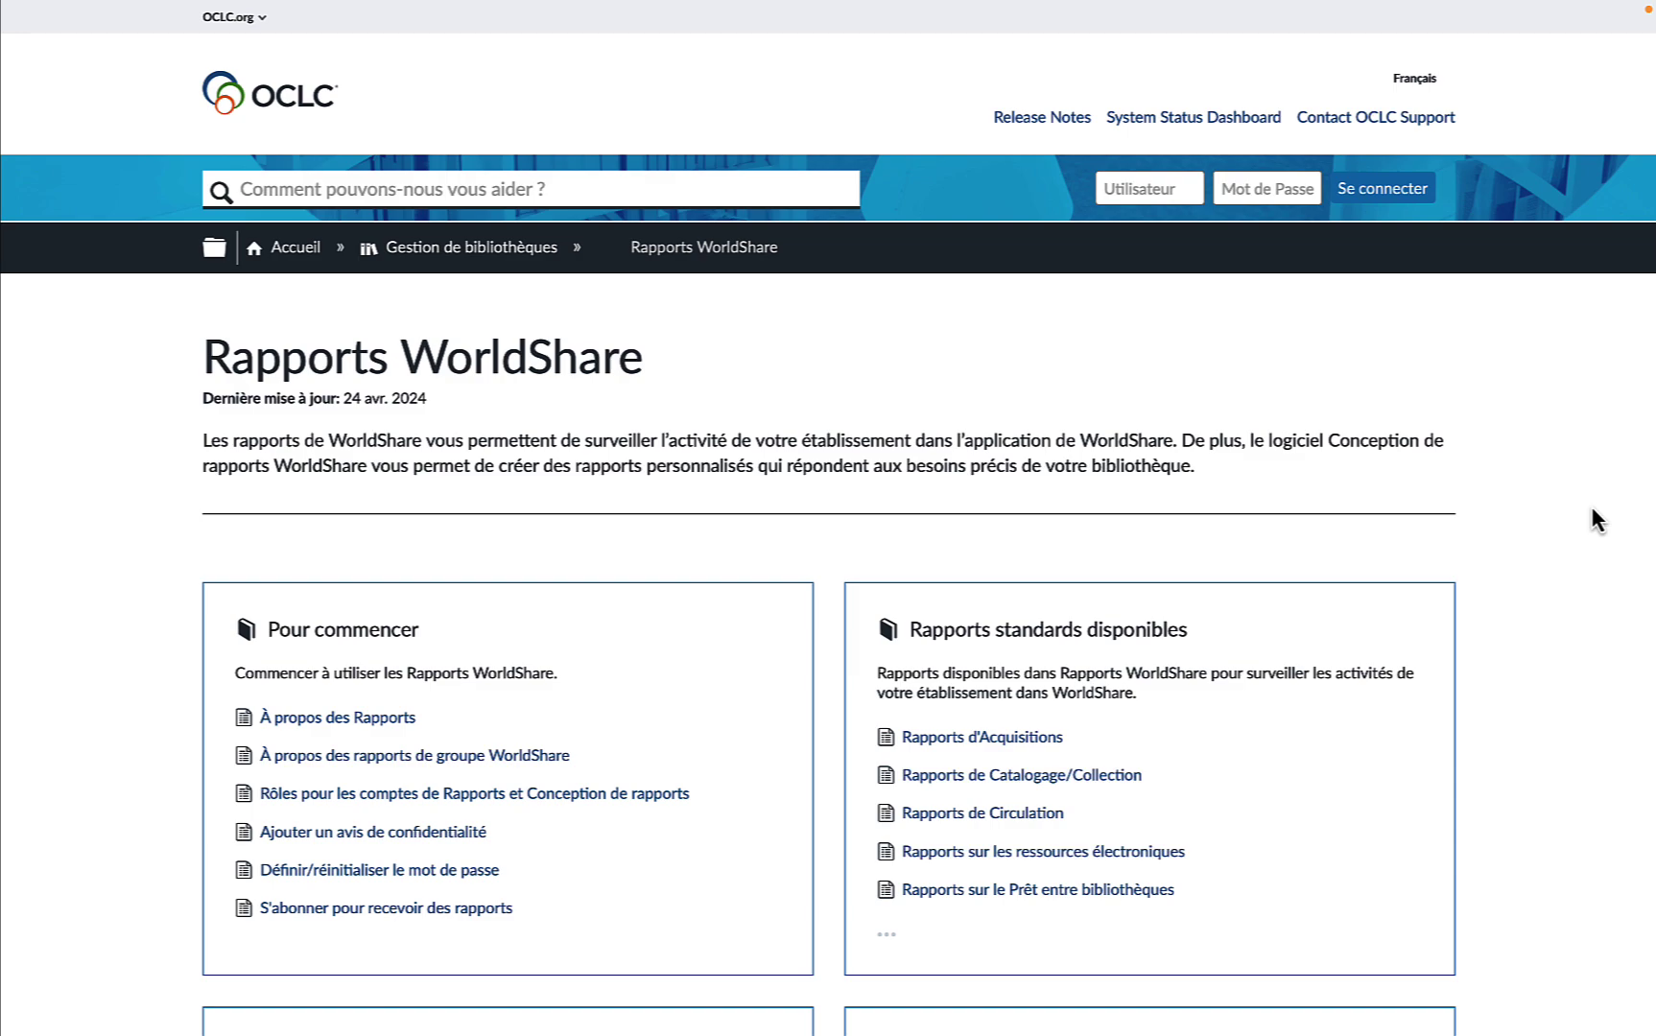
scroll(1592, 509, "down", 2)
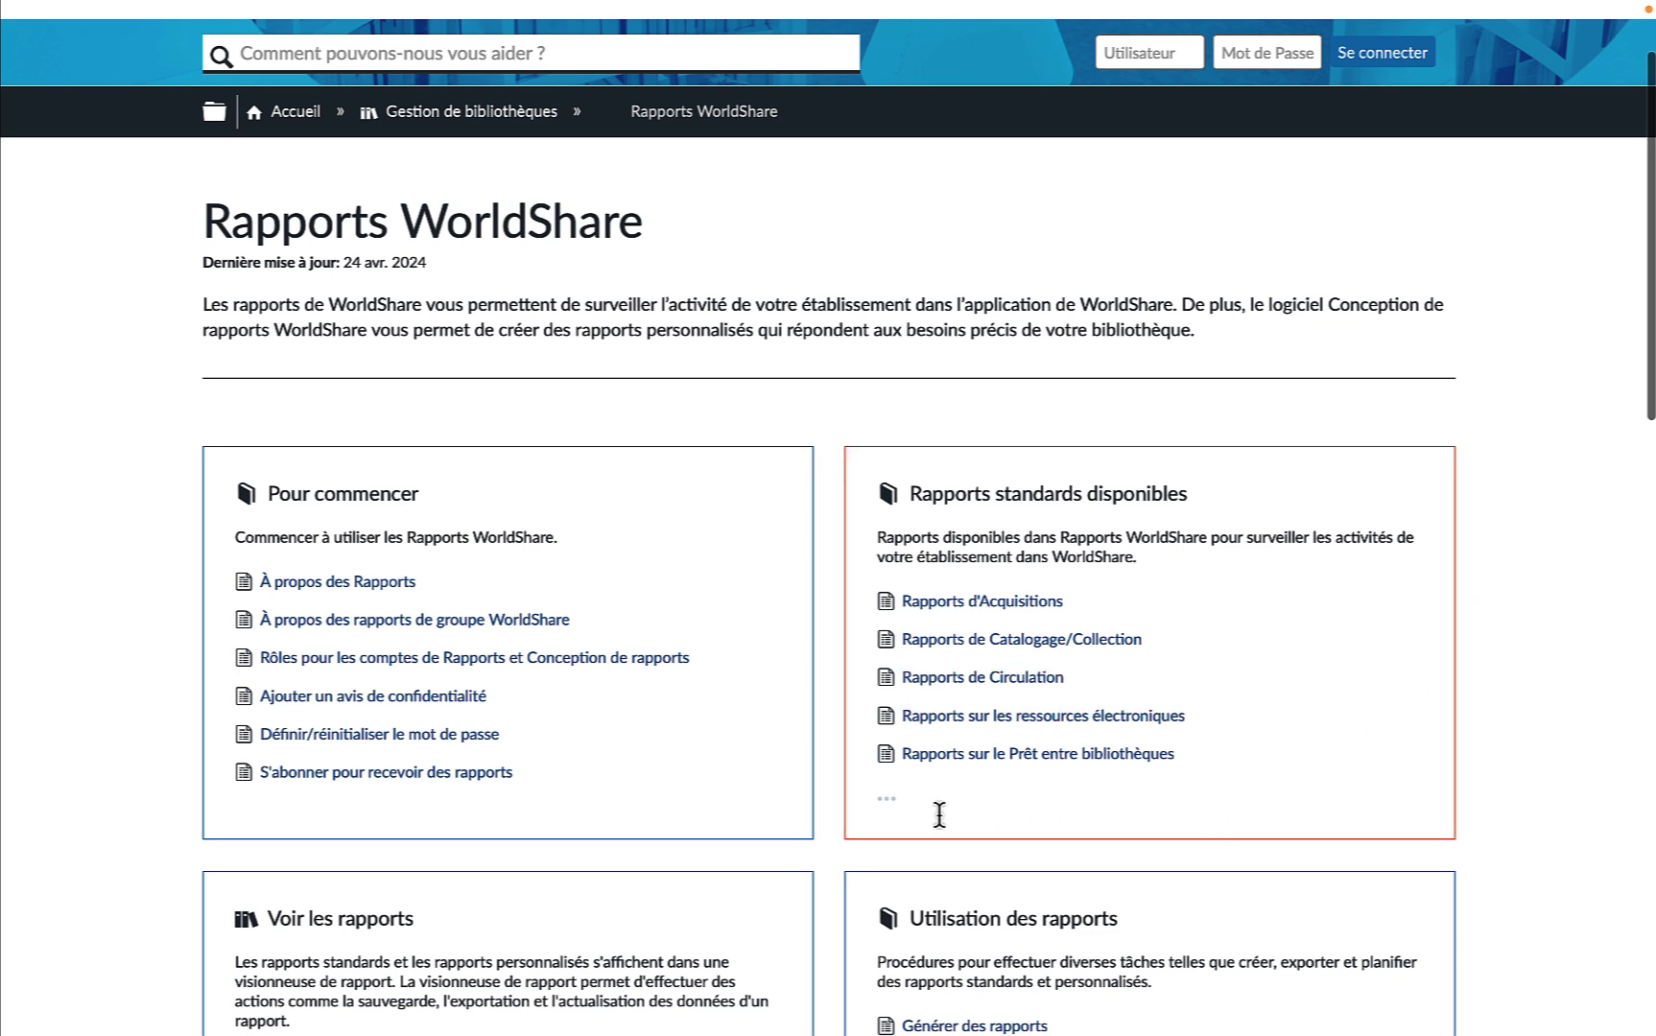
left_click(886, 802)
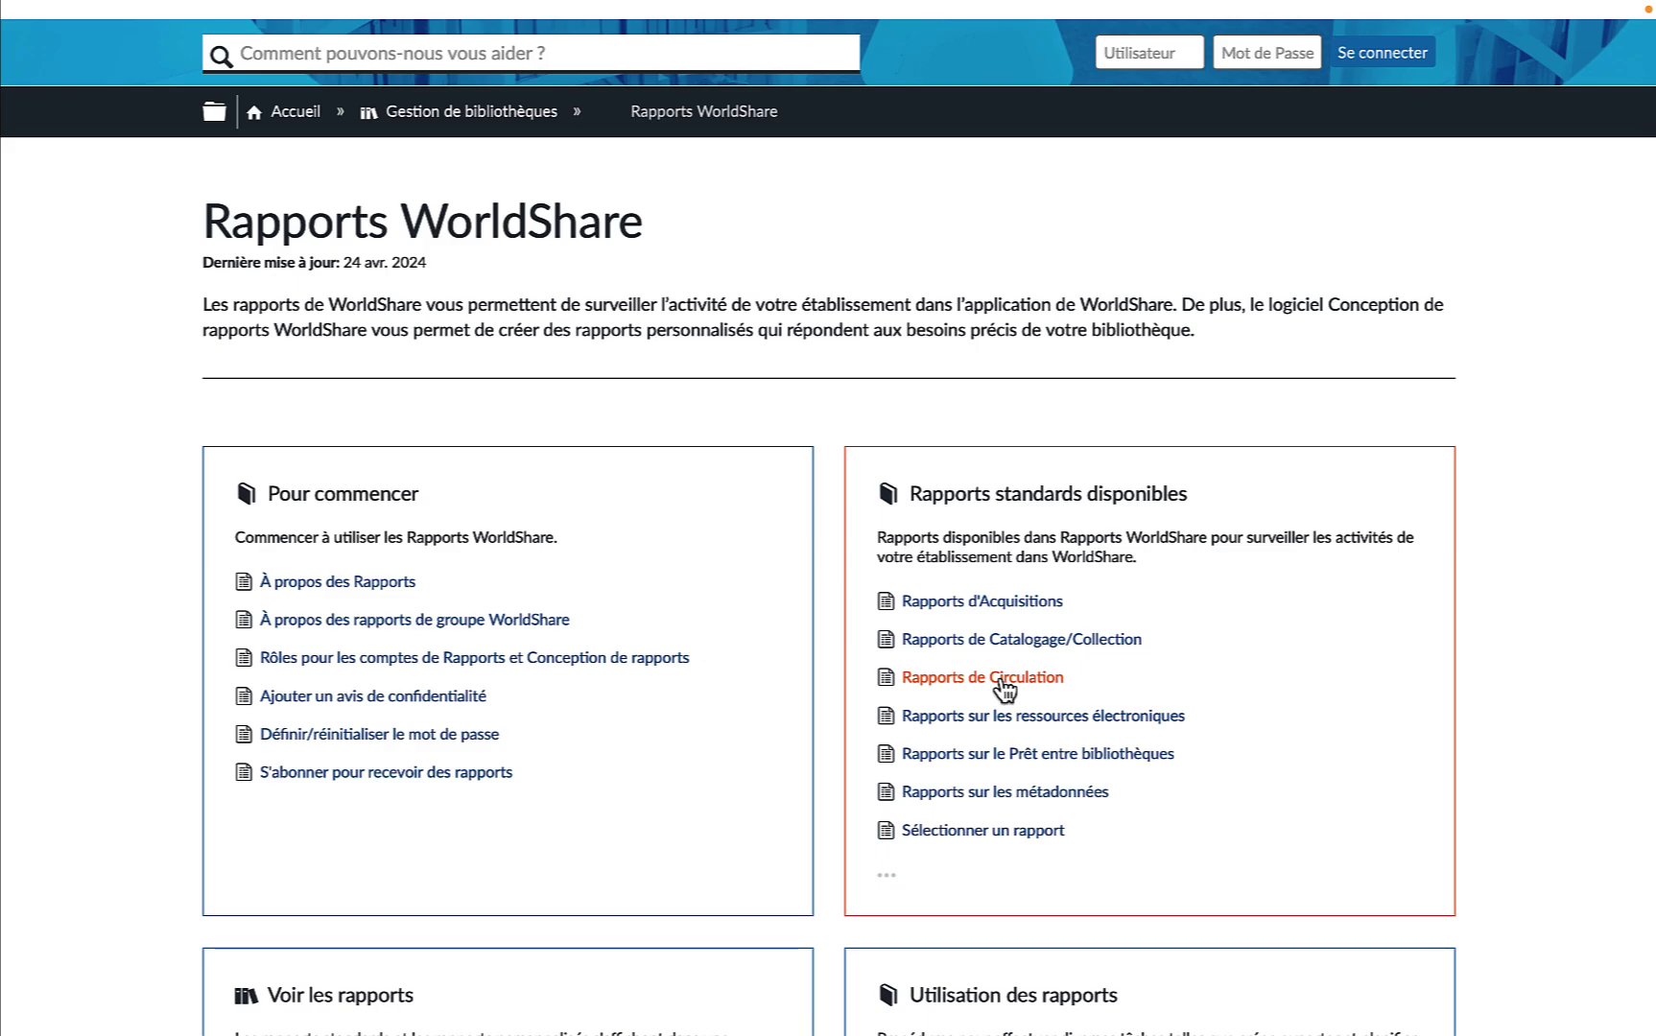
scroll(1572, 483, "down", 8)
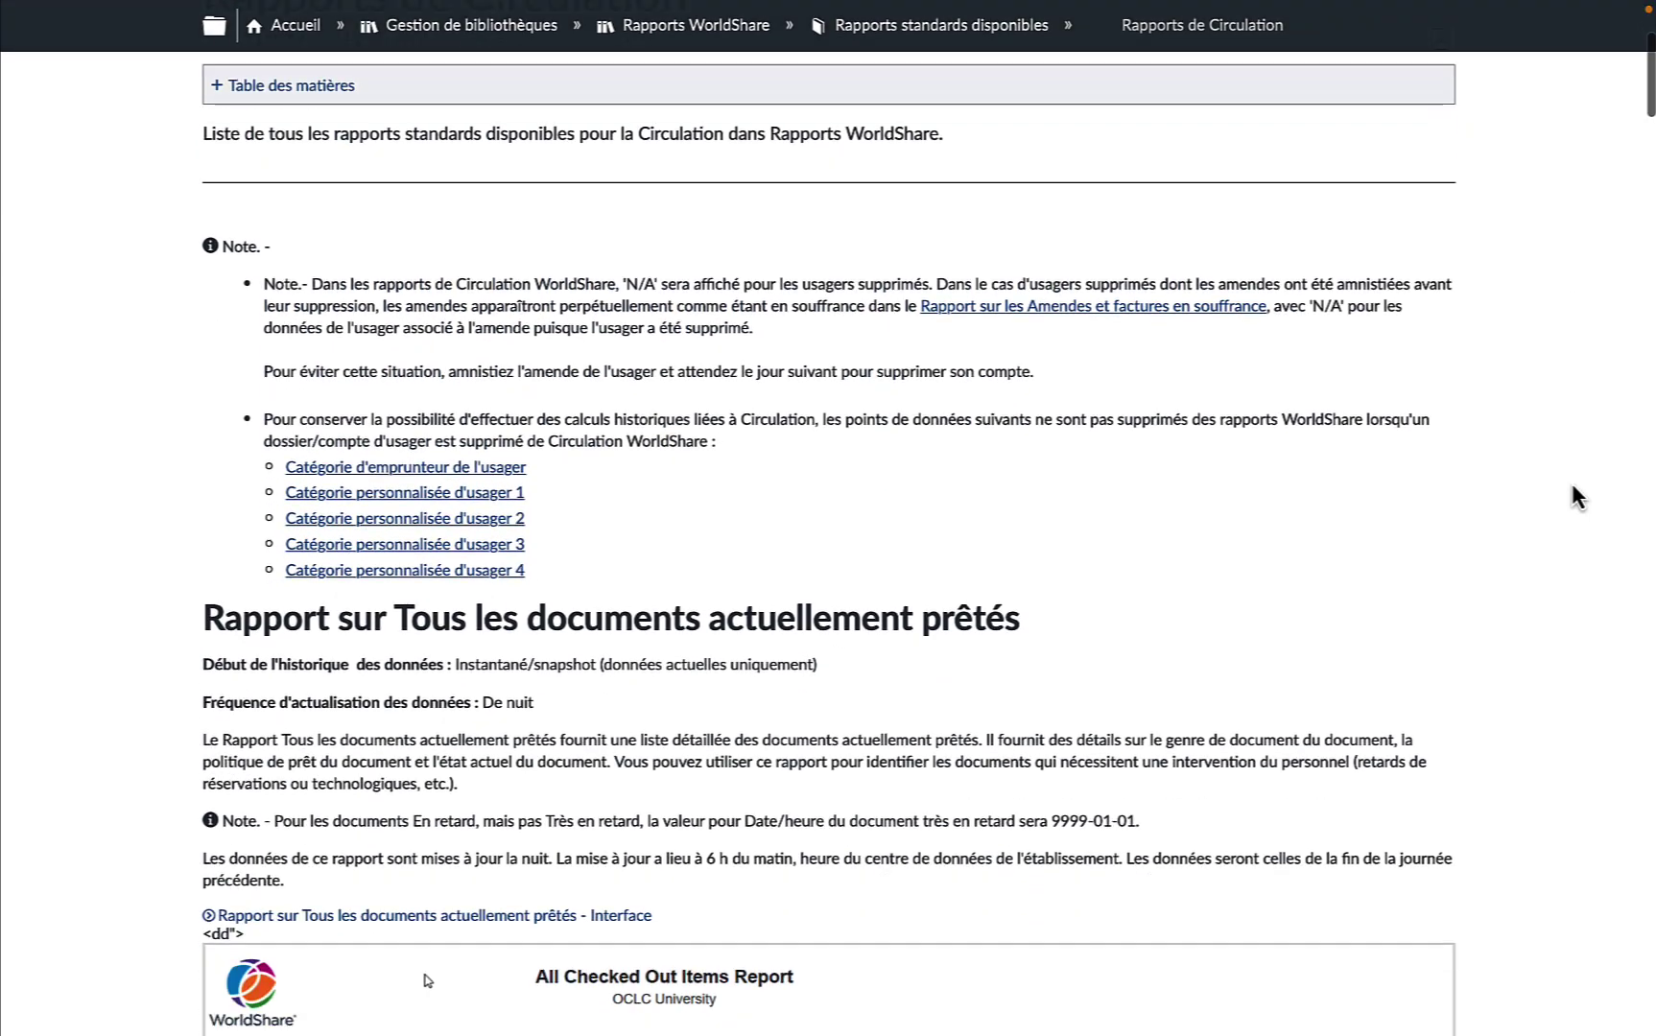
scroll(1572, 483, "down", 20)
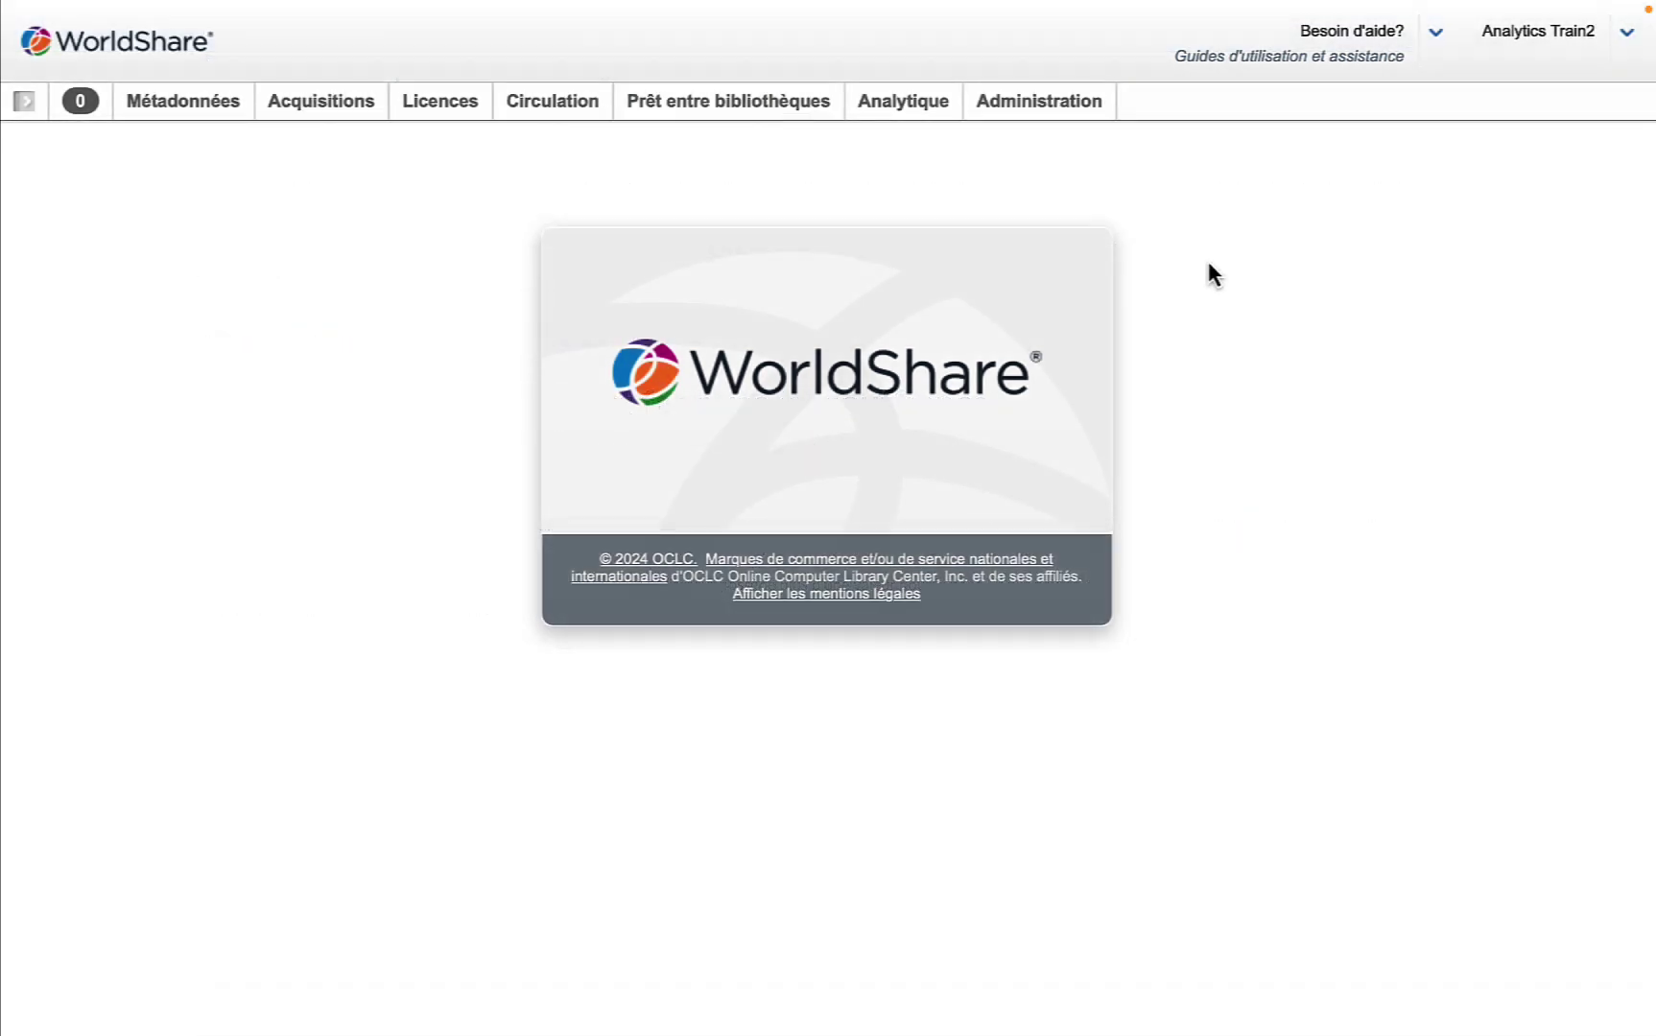
Step: Switch to WorldShare and open the Rapports list of the Analytique module
left_click(924, 118)
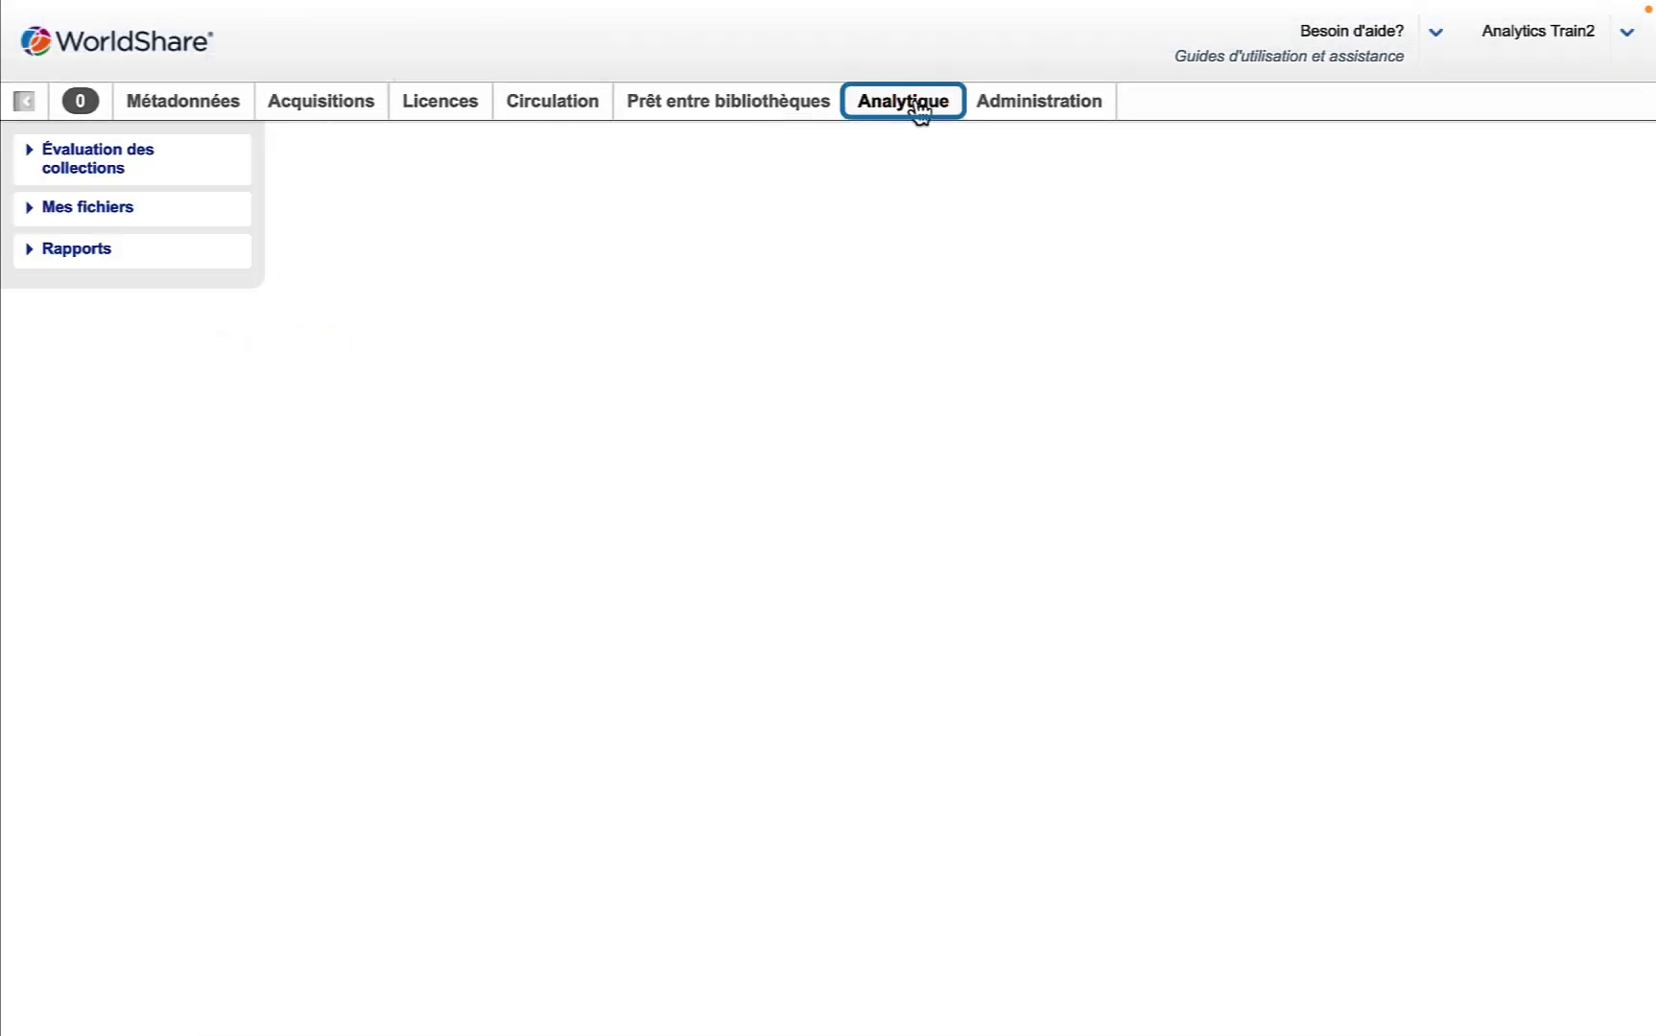
left_click(31, 254)
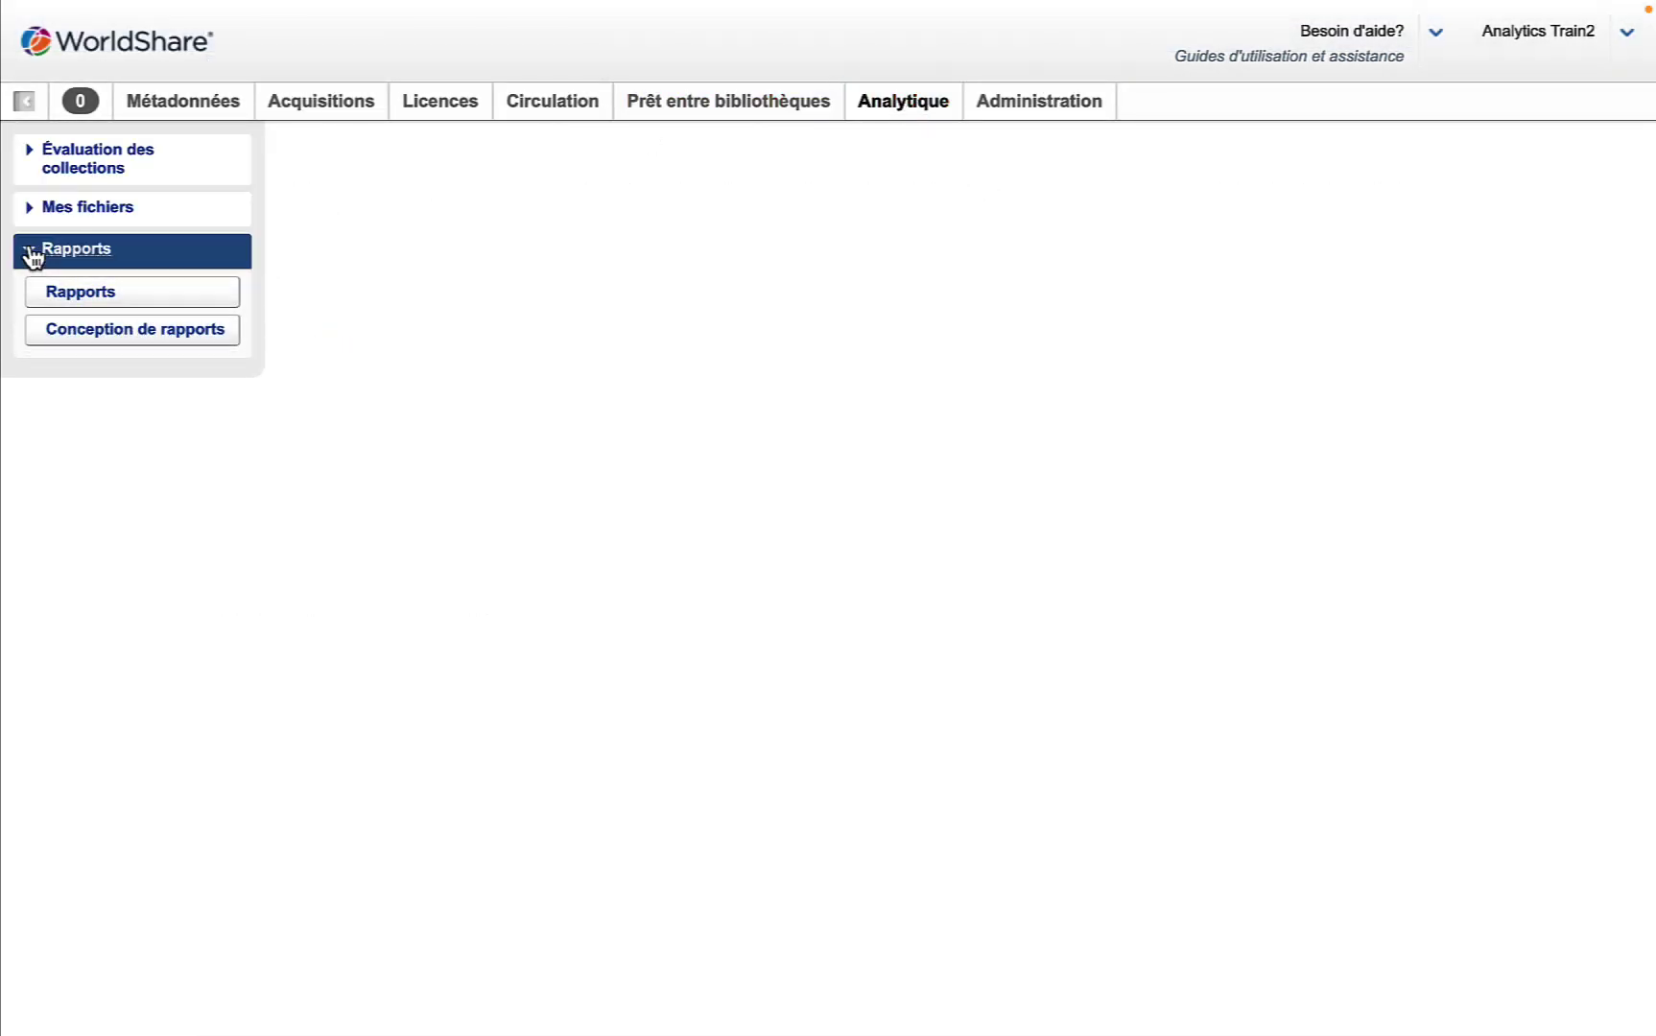
left_click(107, 301)
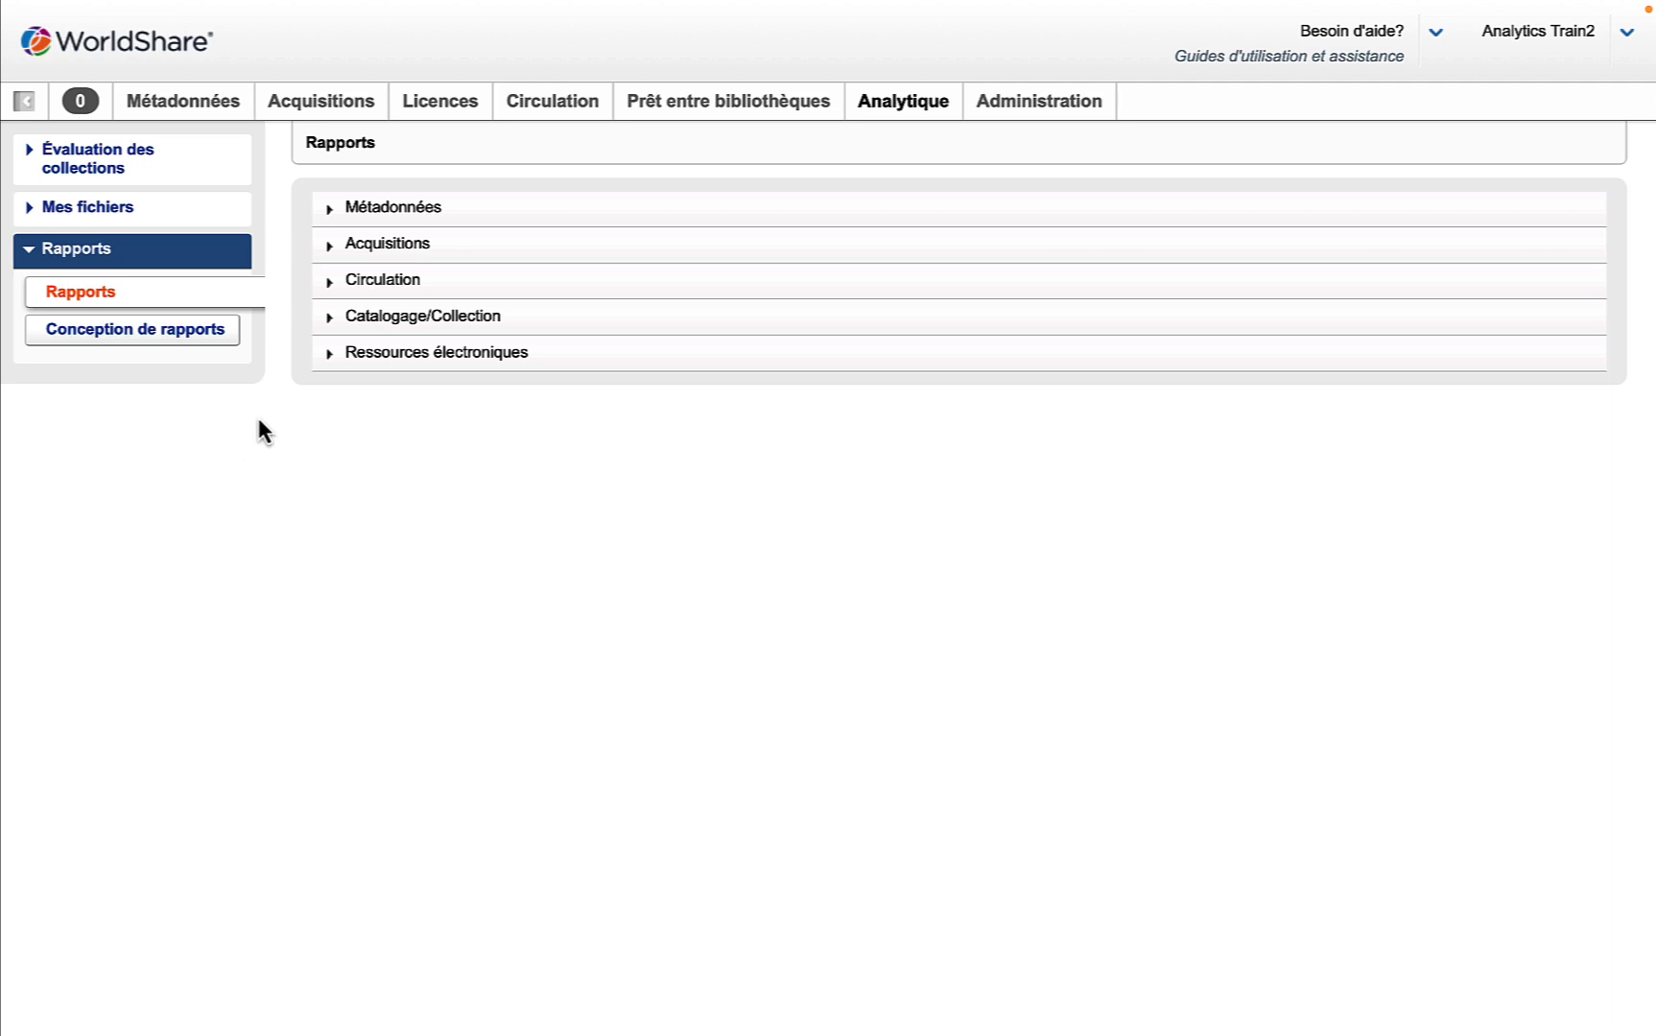
Step: Examine the reports offered under Acquisitions, Circulation, Catalogage/Collection and Ressources électroniques, collapsing each category after viewing
left_click(333, 251)
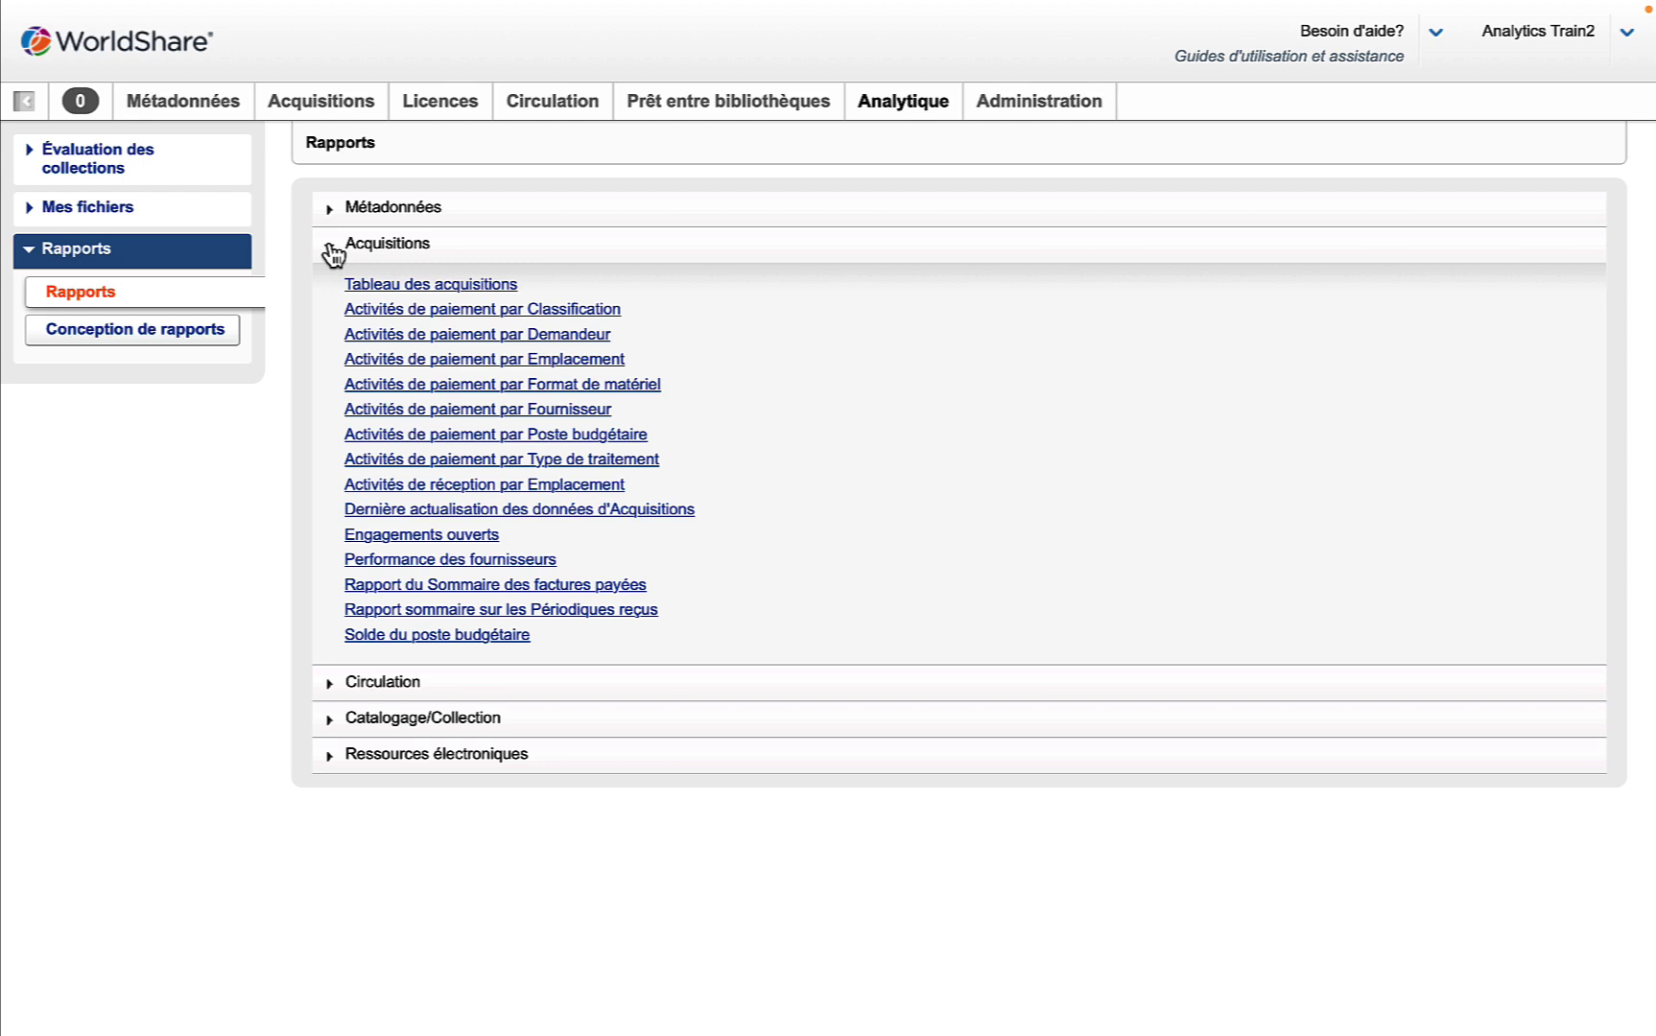
left_click(333, 251)
left_click(333, 285)
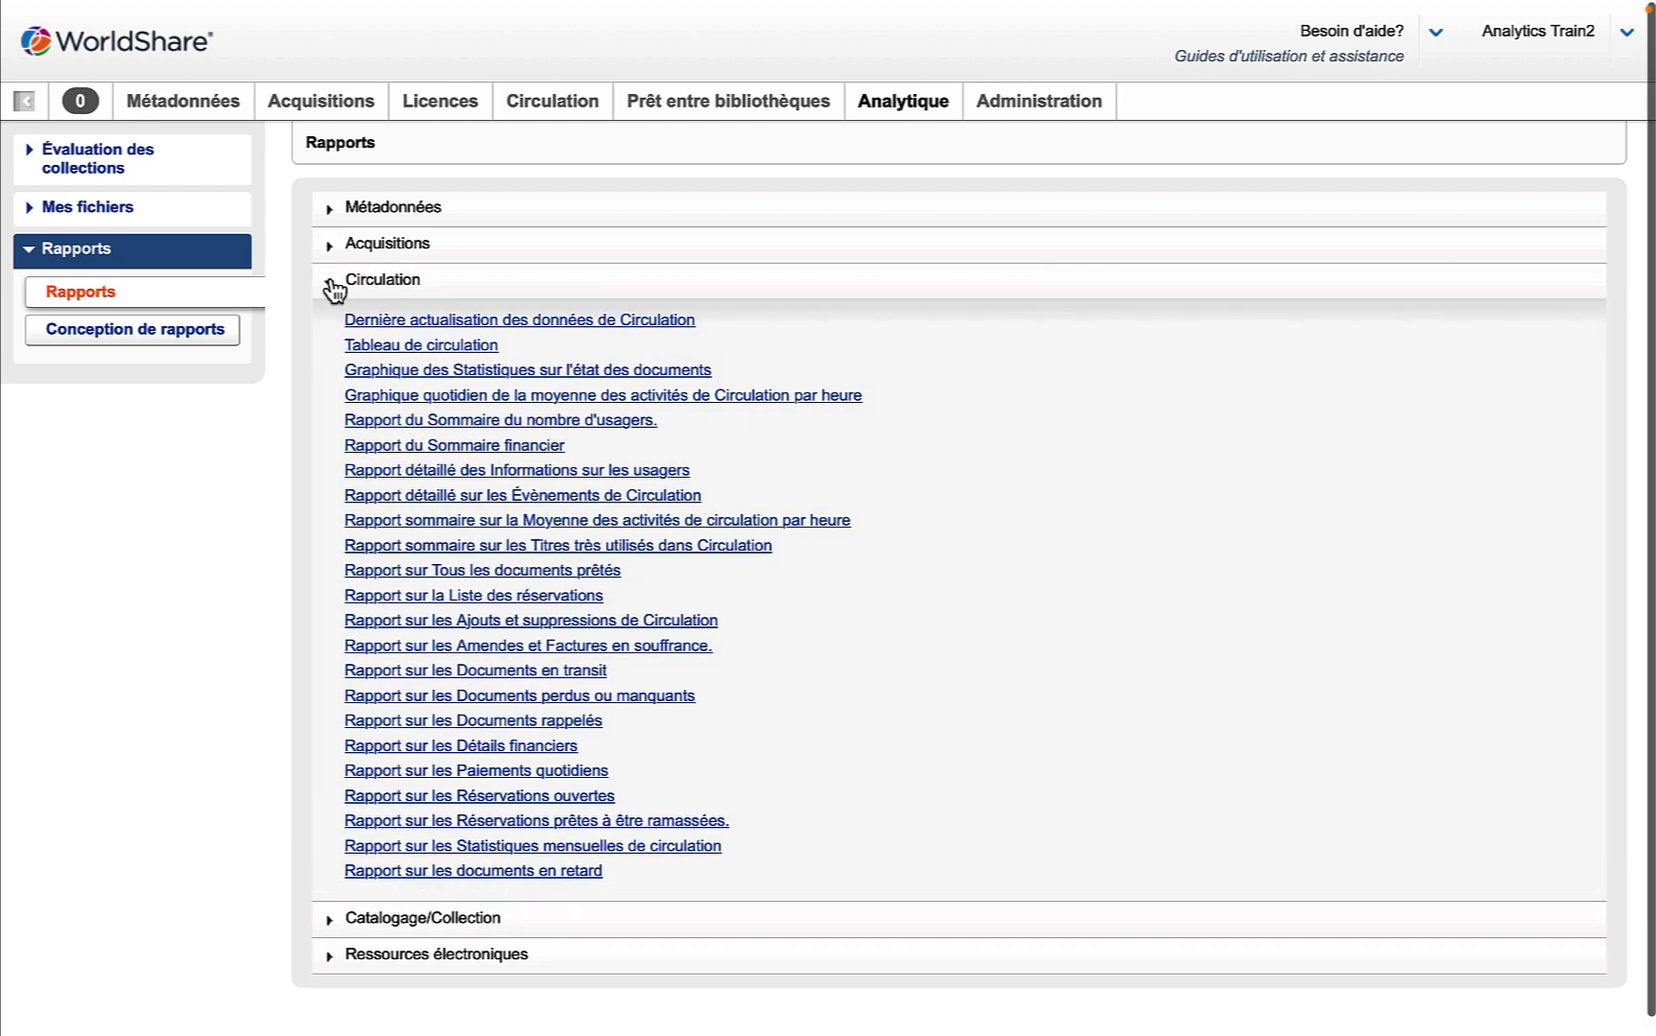
left_click(333, 288)
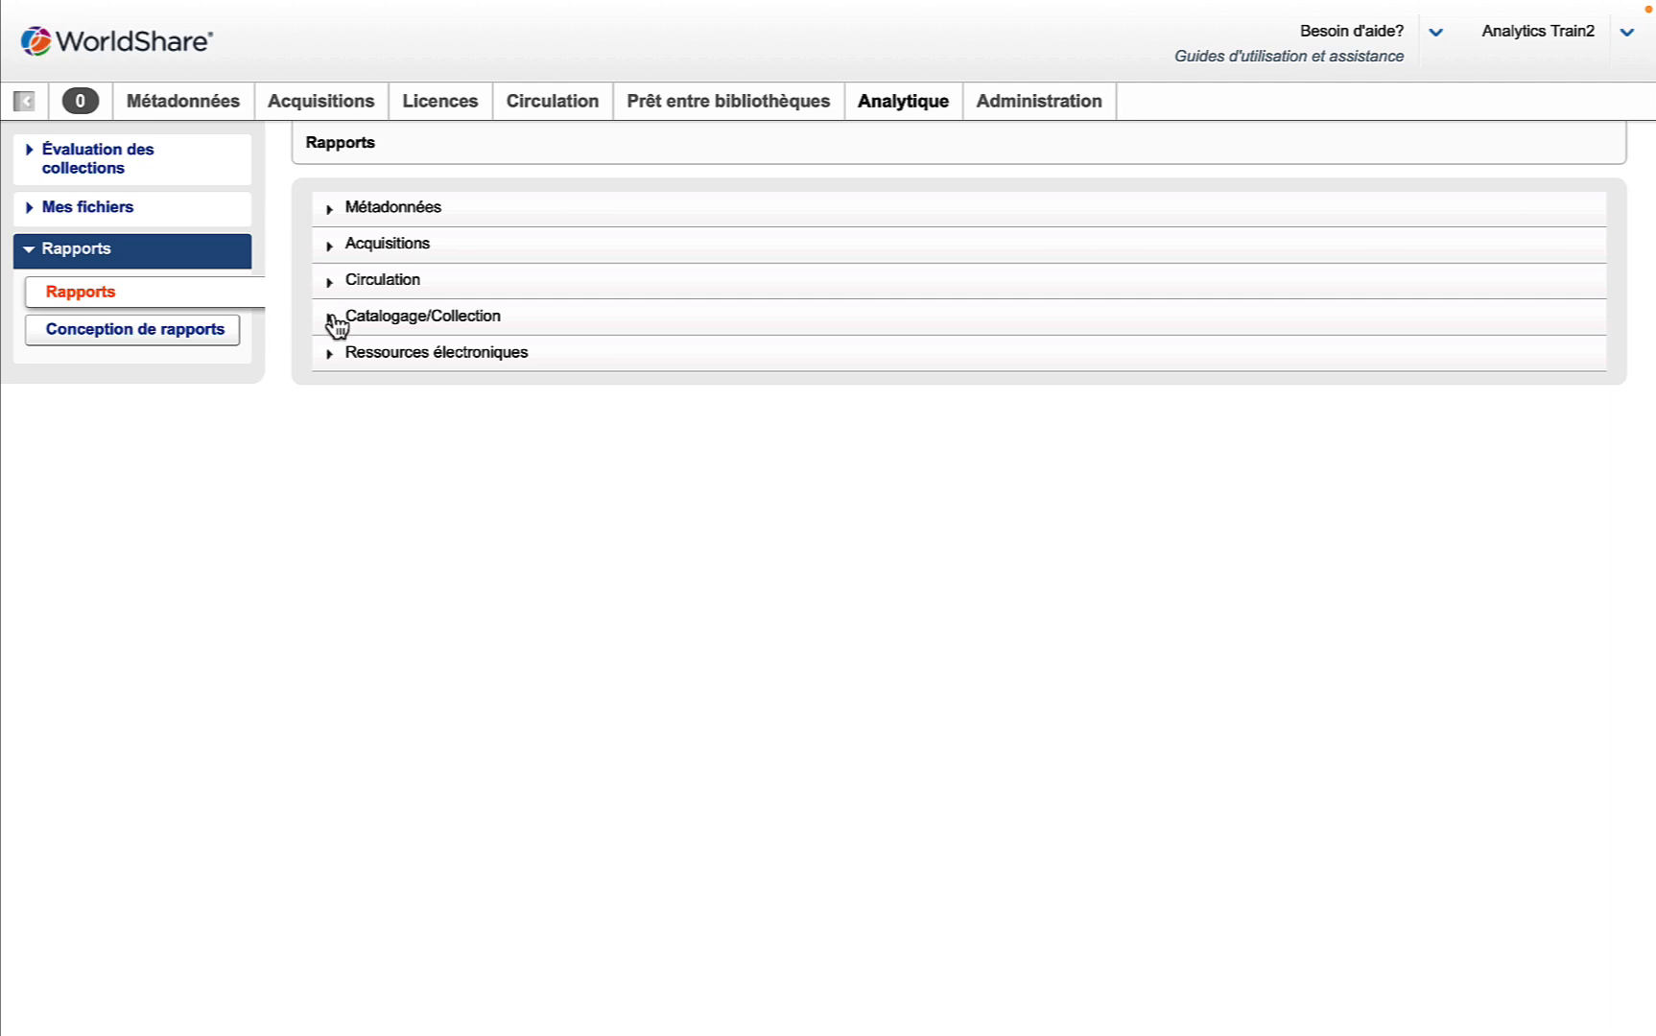
left_click(332, 320)
left_click(335, 323)
left_click(333, 363)
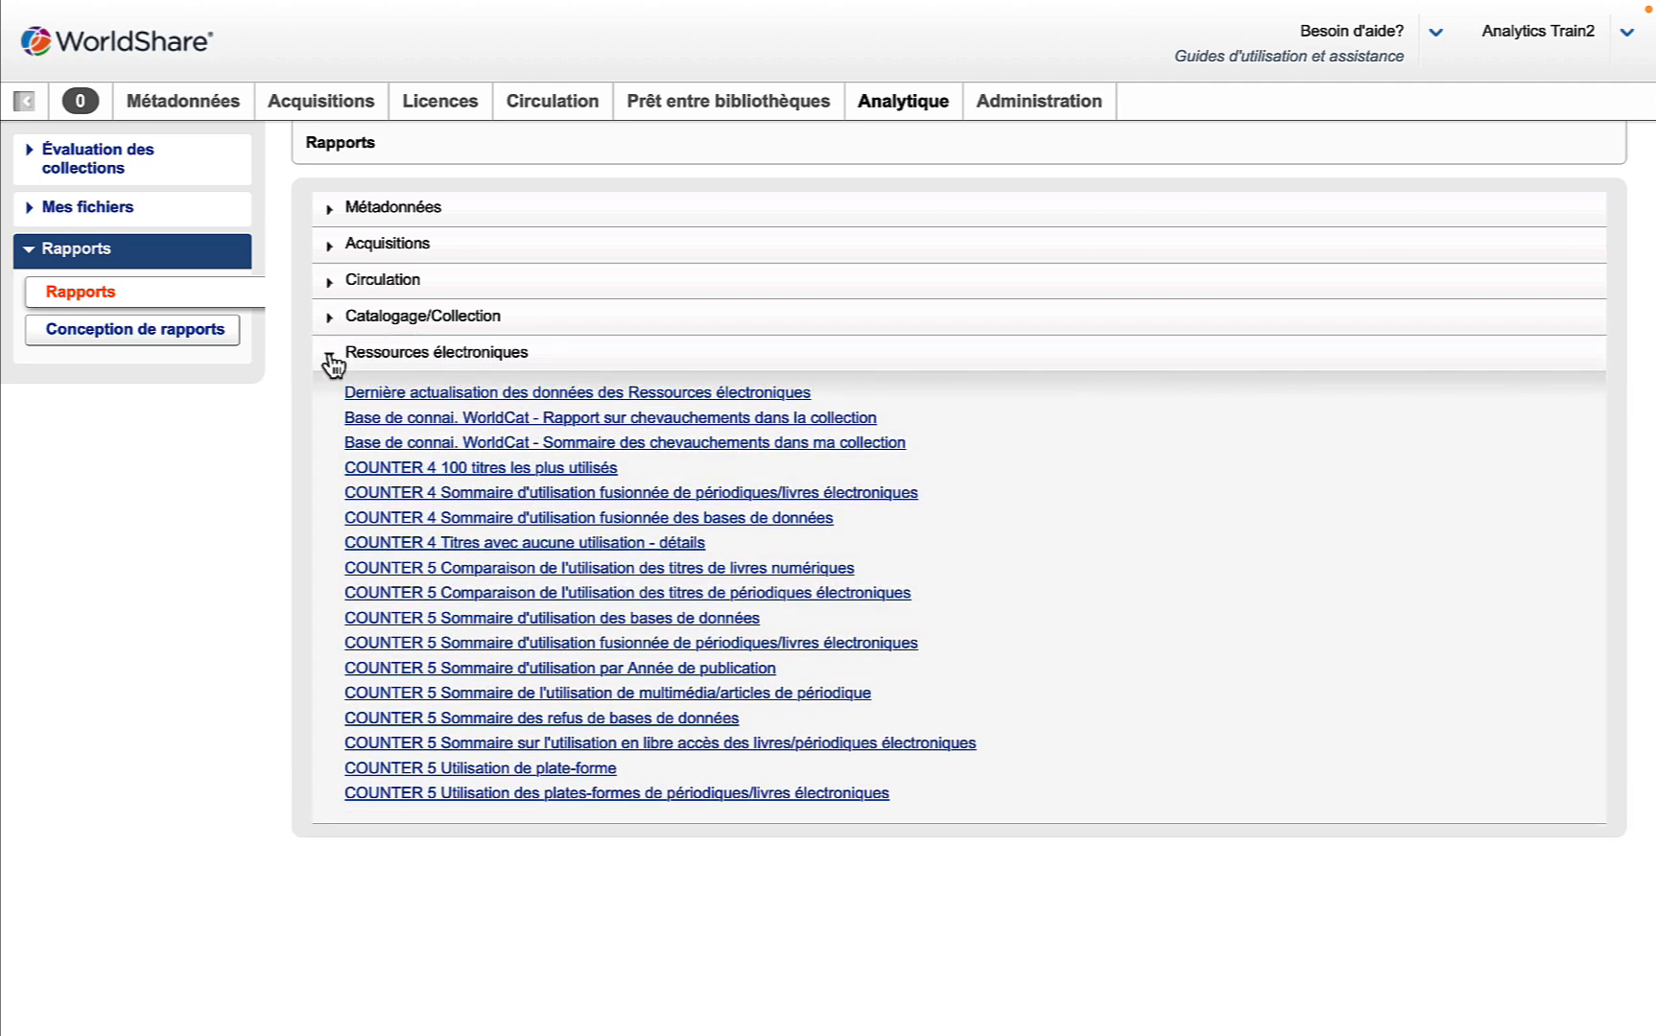
left_click(333, 364)
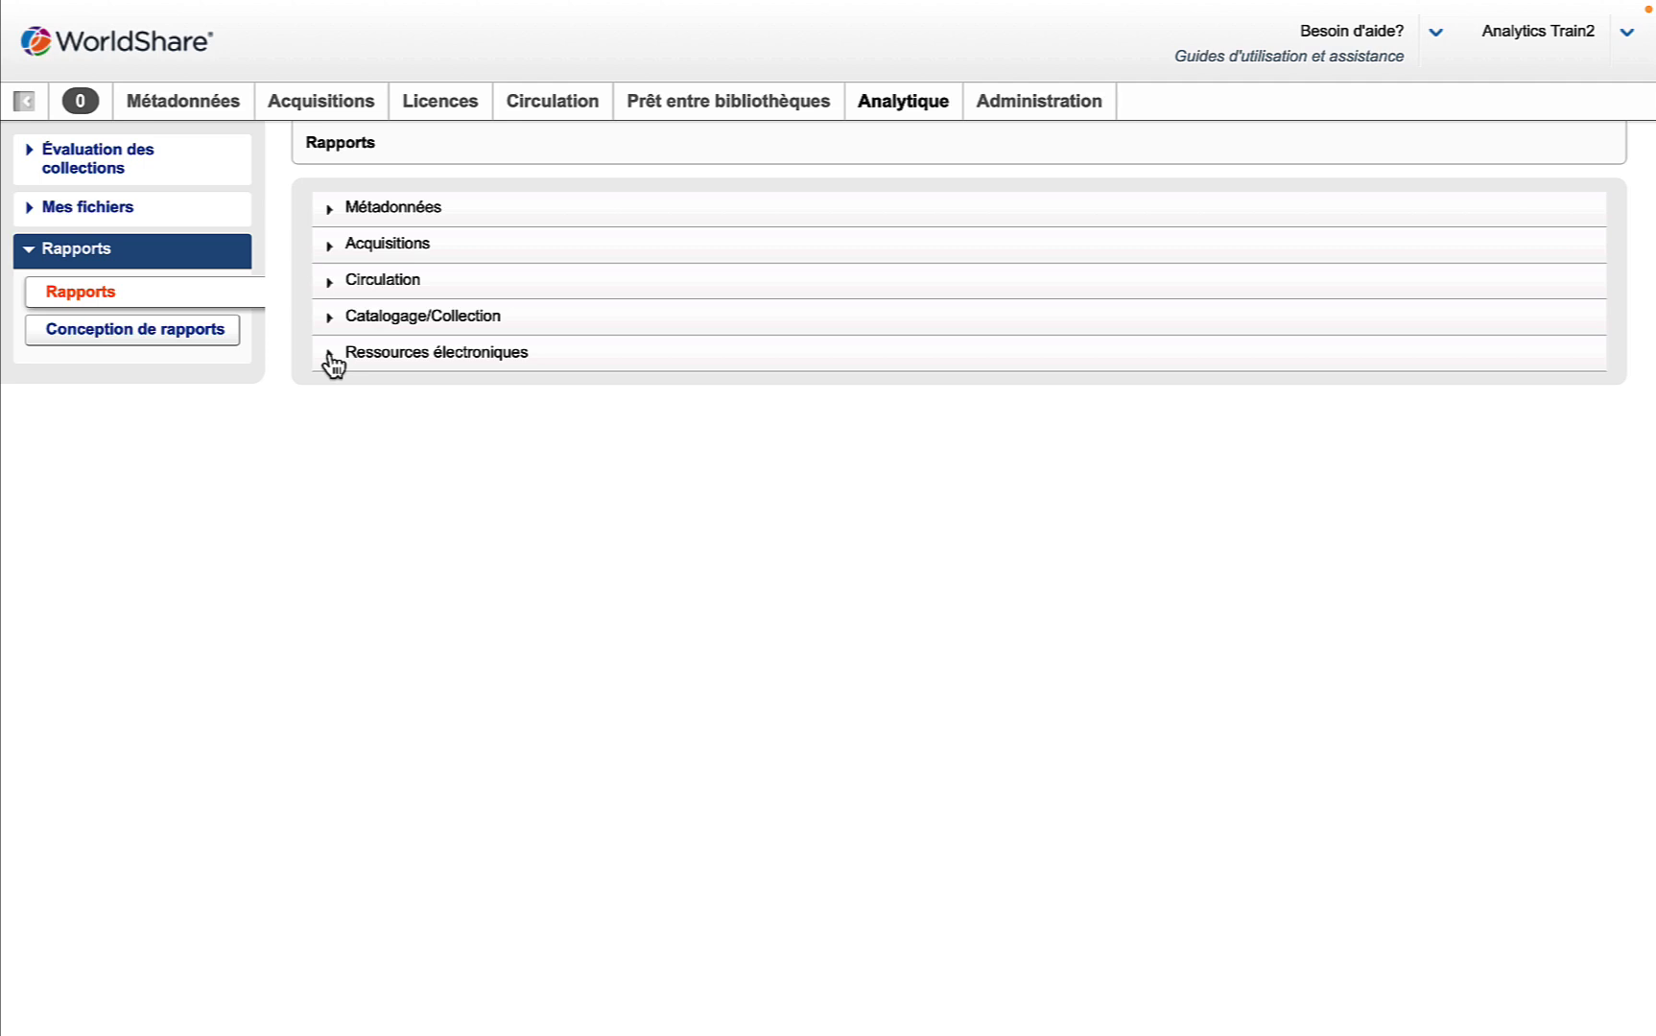
Step: Open the Dernière actualisation des données de Catalogage report from the Catalogage/Collection category
left_click(327, 322)
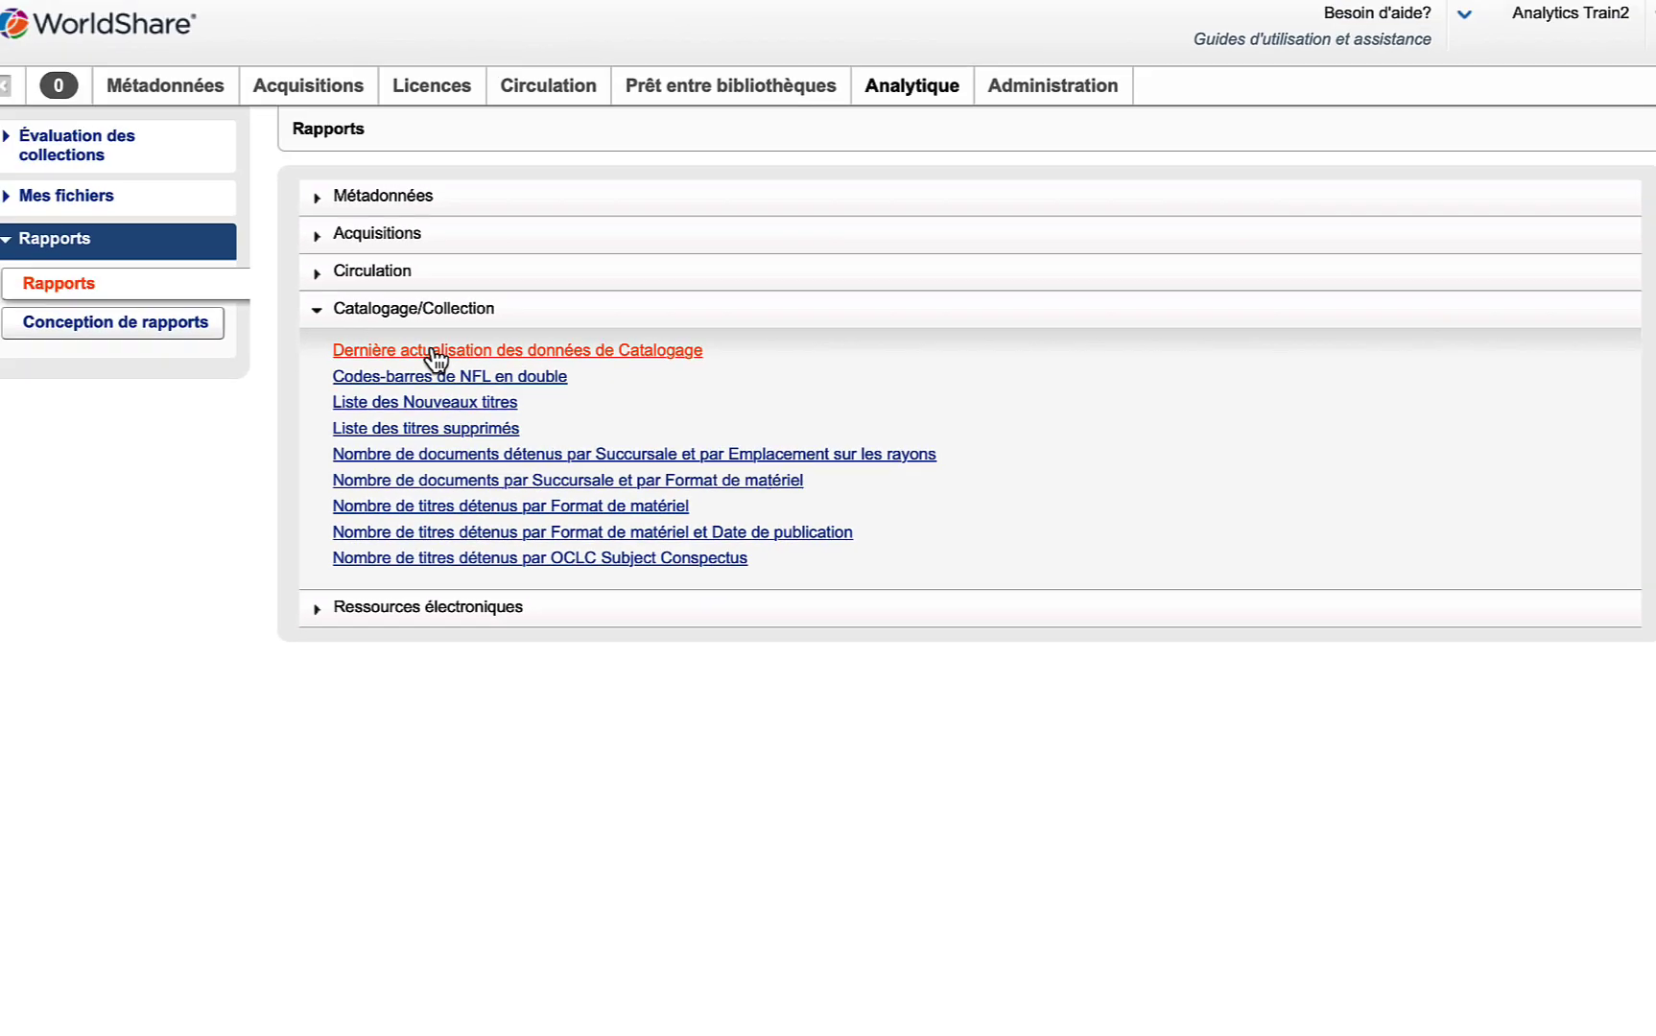
left_click(439, 354)
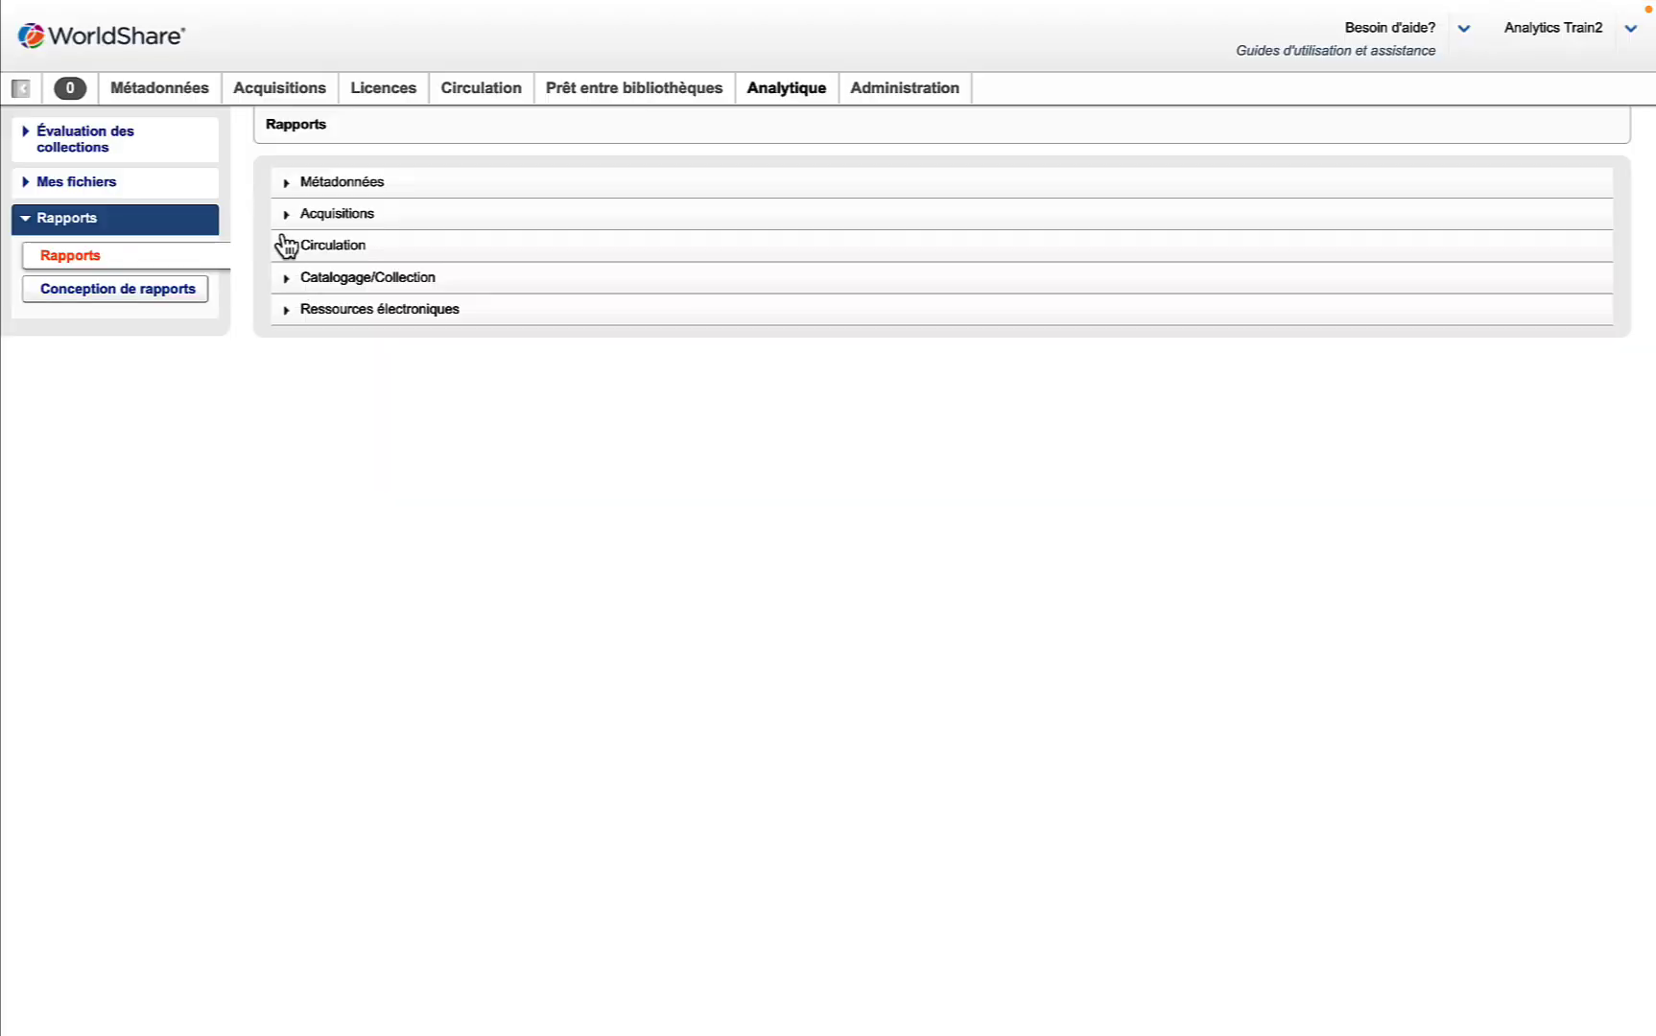
Step: Open the Circulation report Rapport du Sommaire financier and set its financial transaction start date to 01/01/2024
left_click(287, 248)
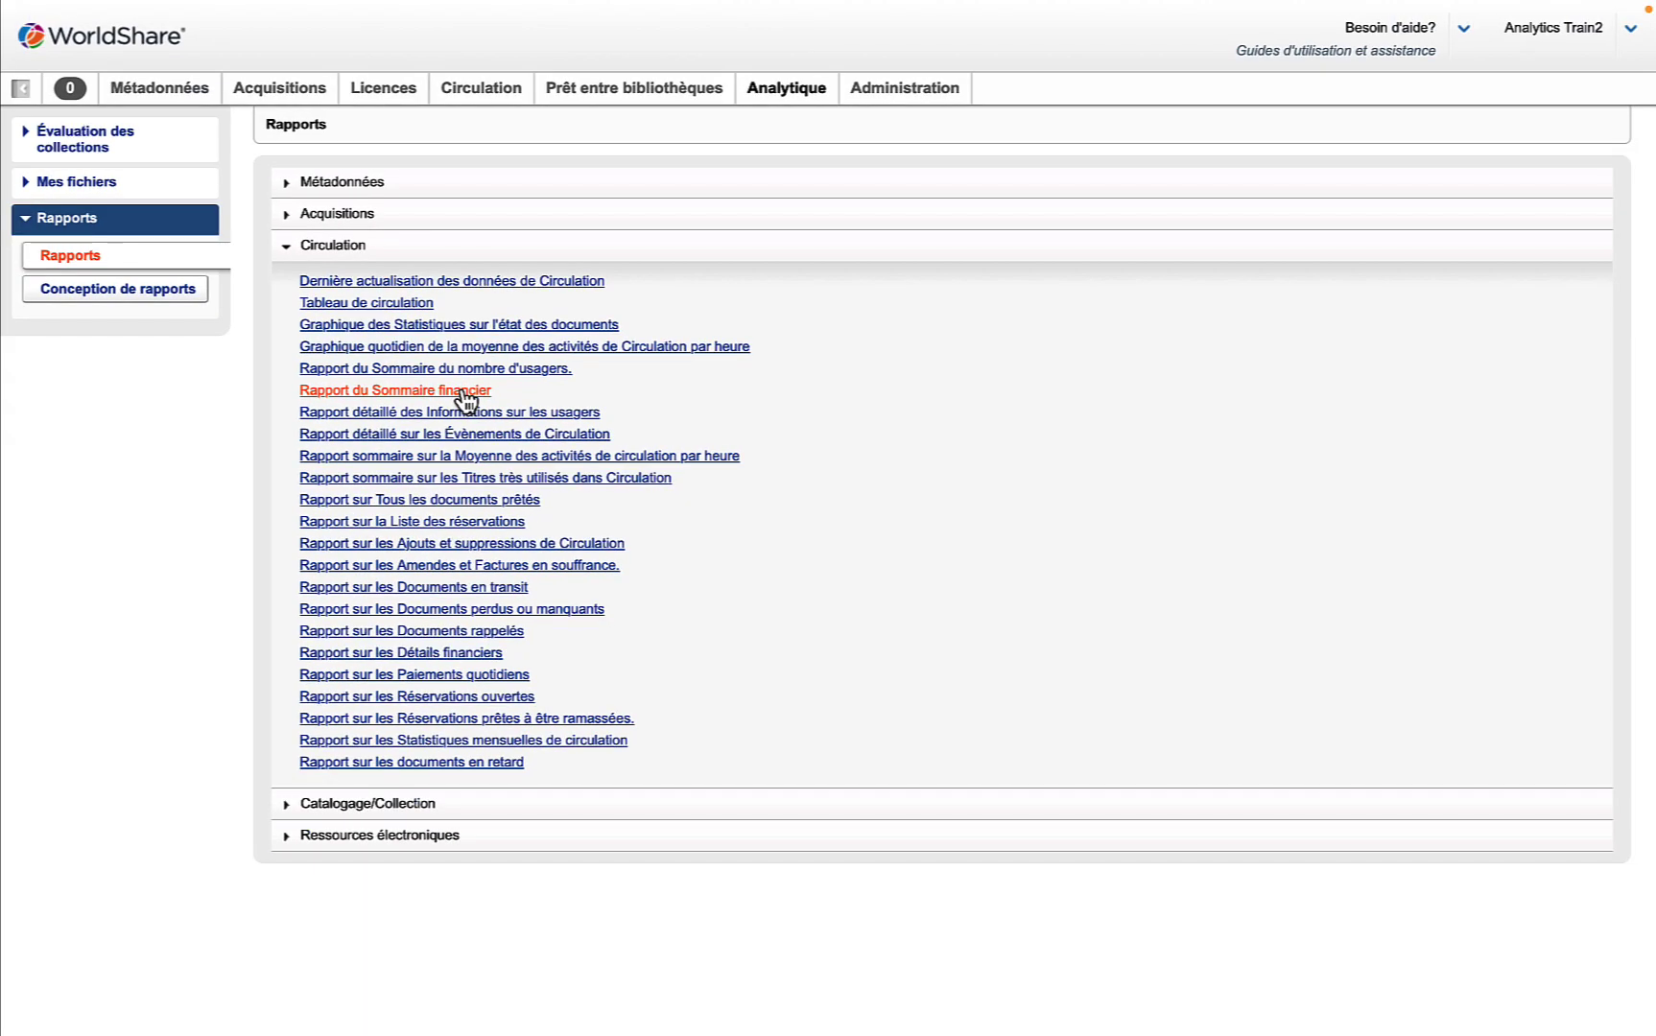
left_click(460, 390)
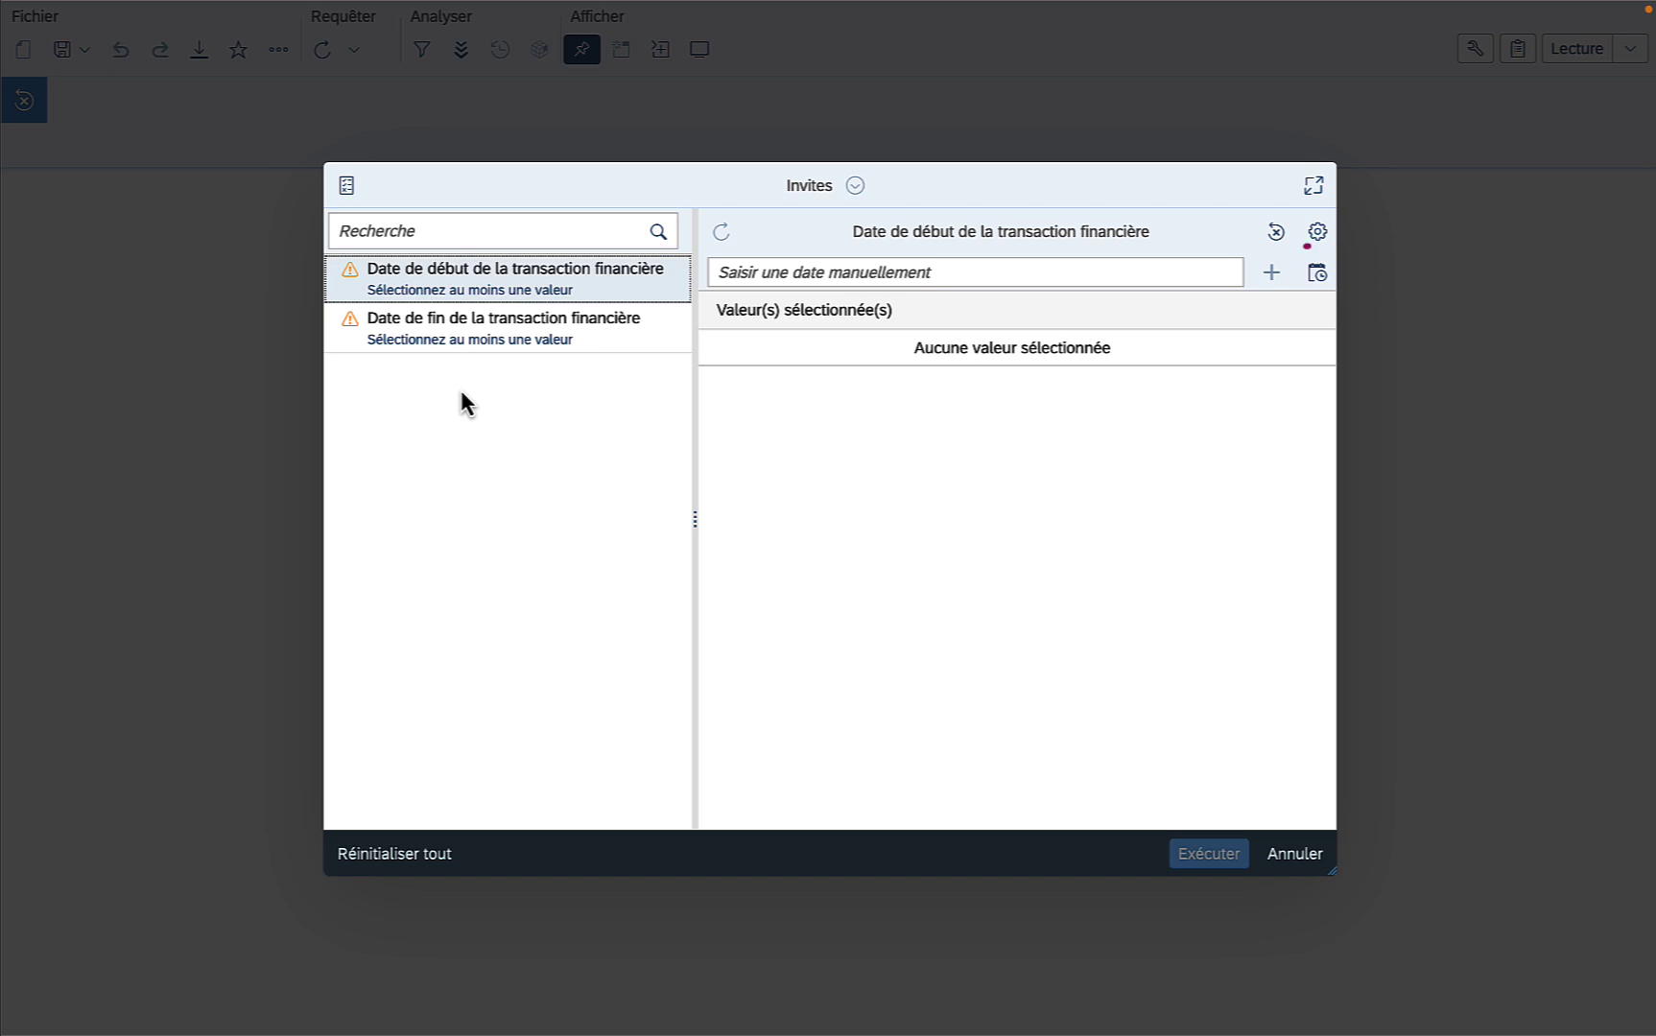
left_click(1317, 274)
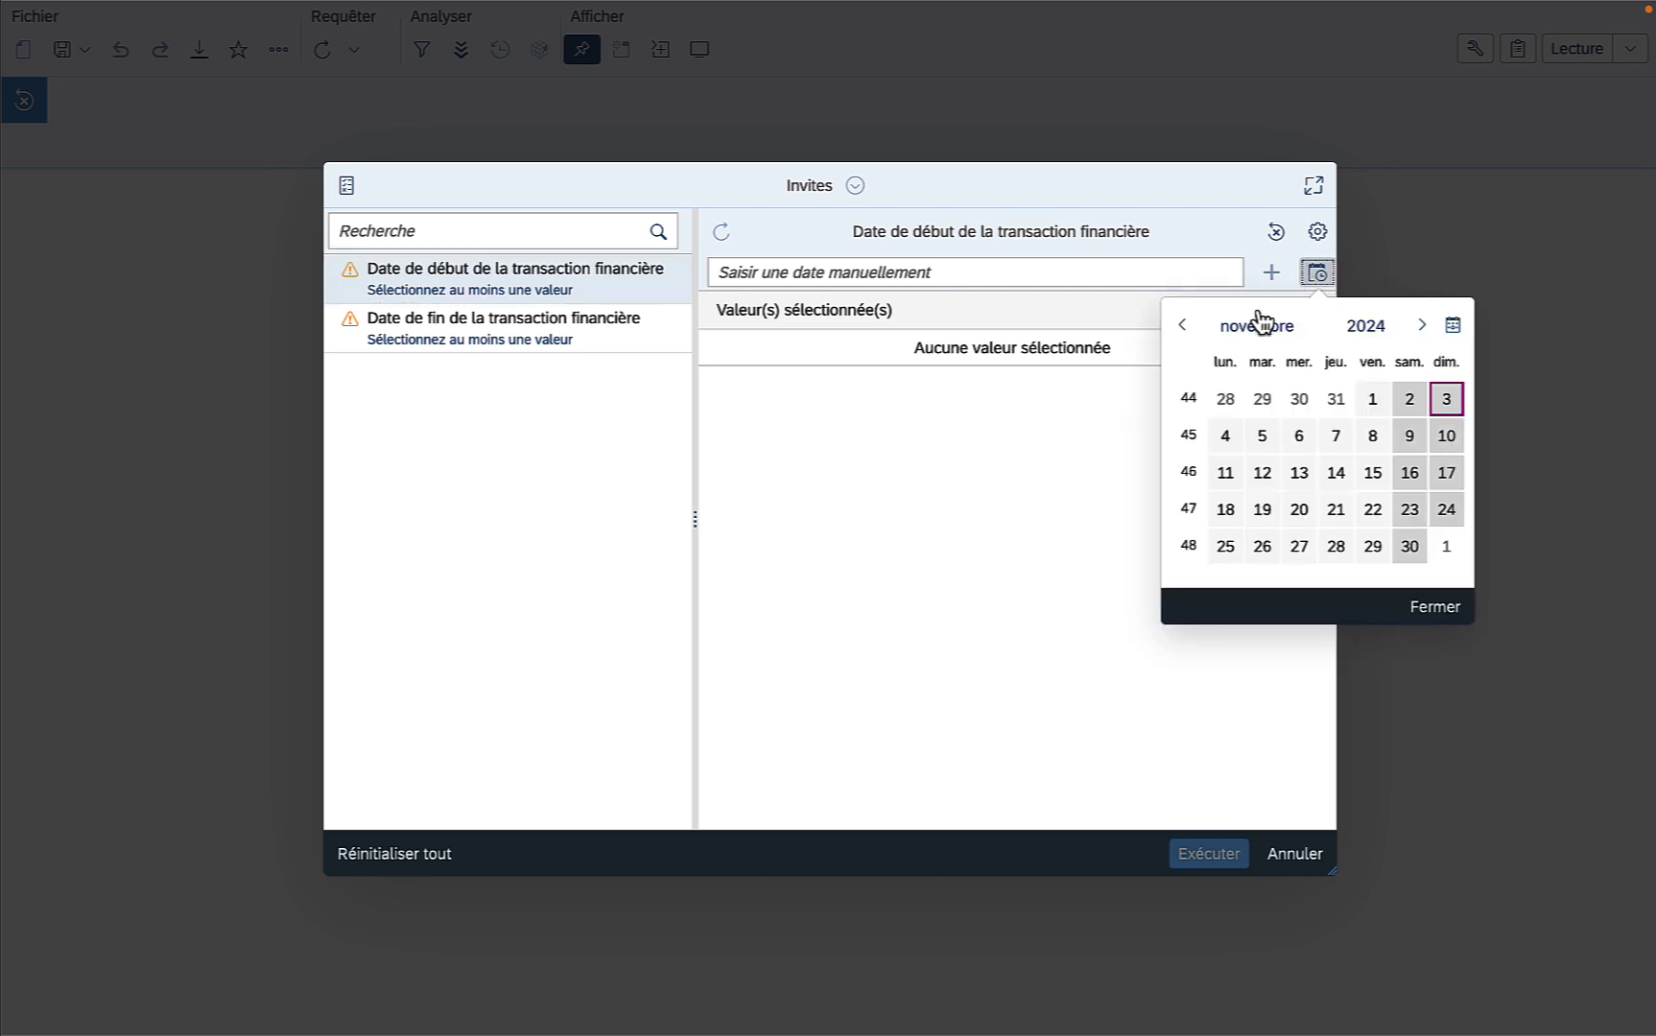
left_click(1258, 323)
left_click(1211, 403)
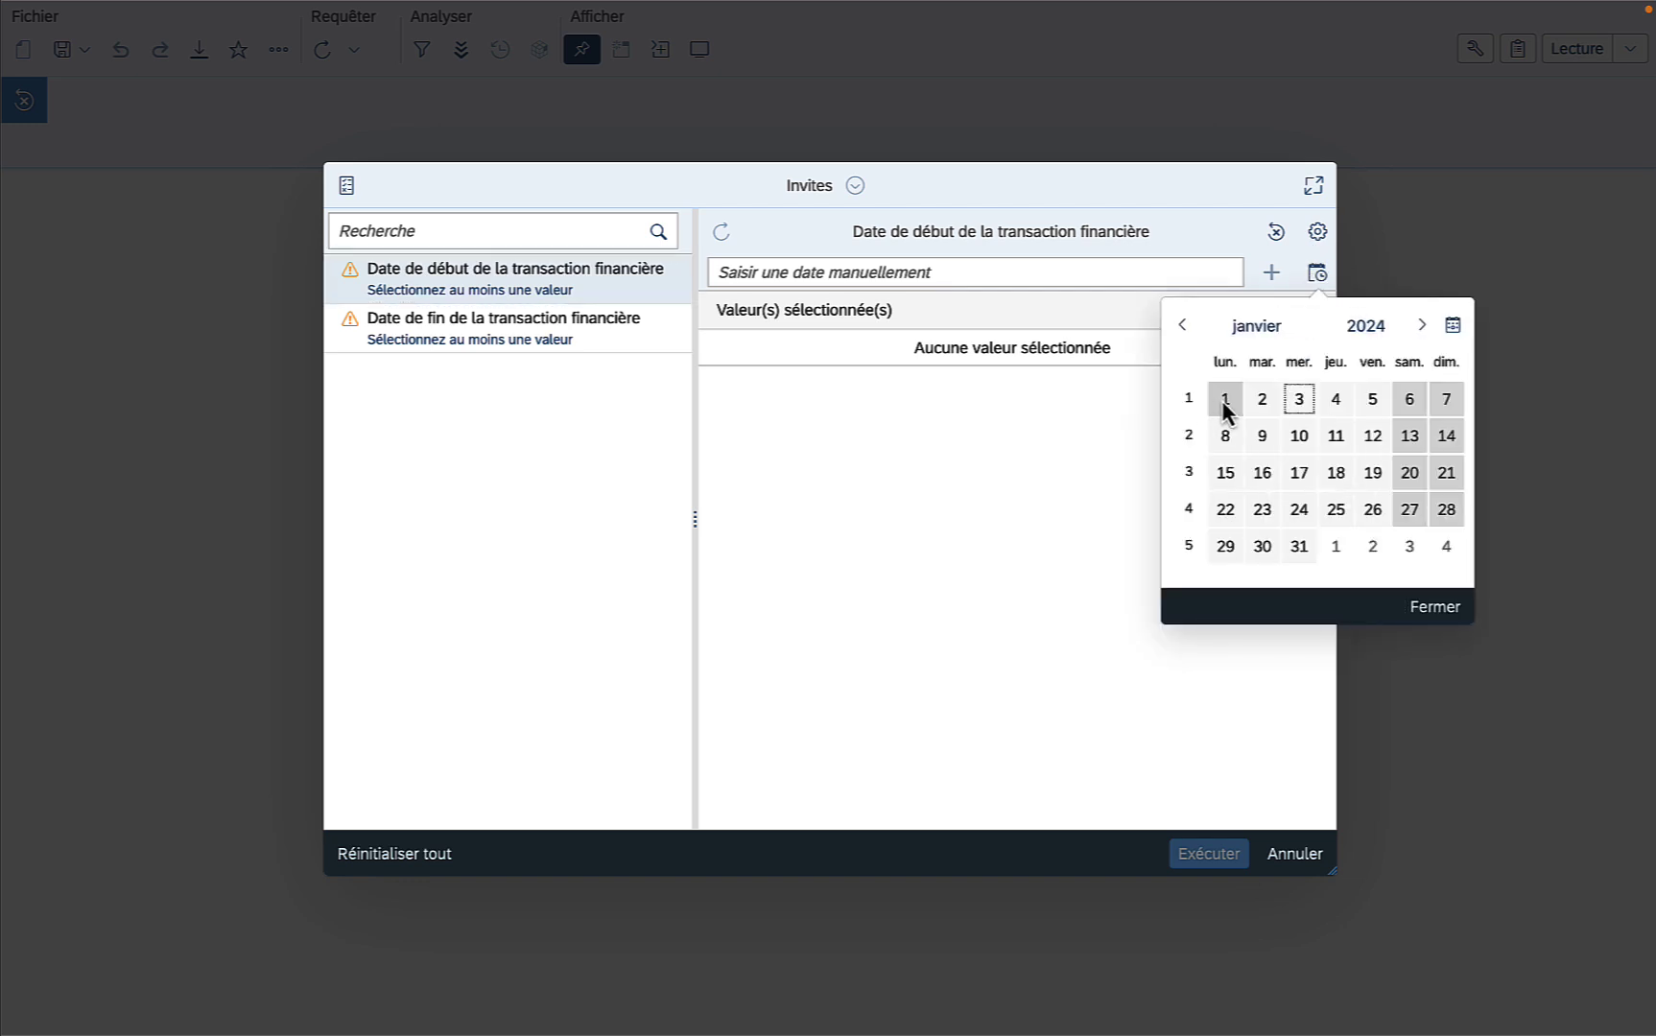
left_click(1226, 401)
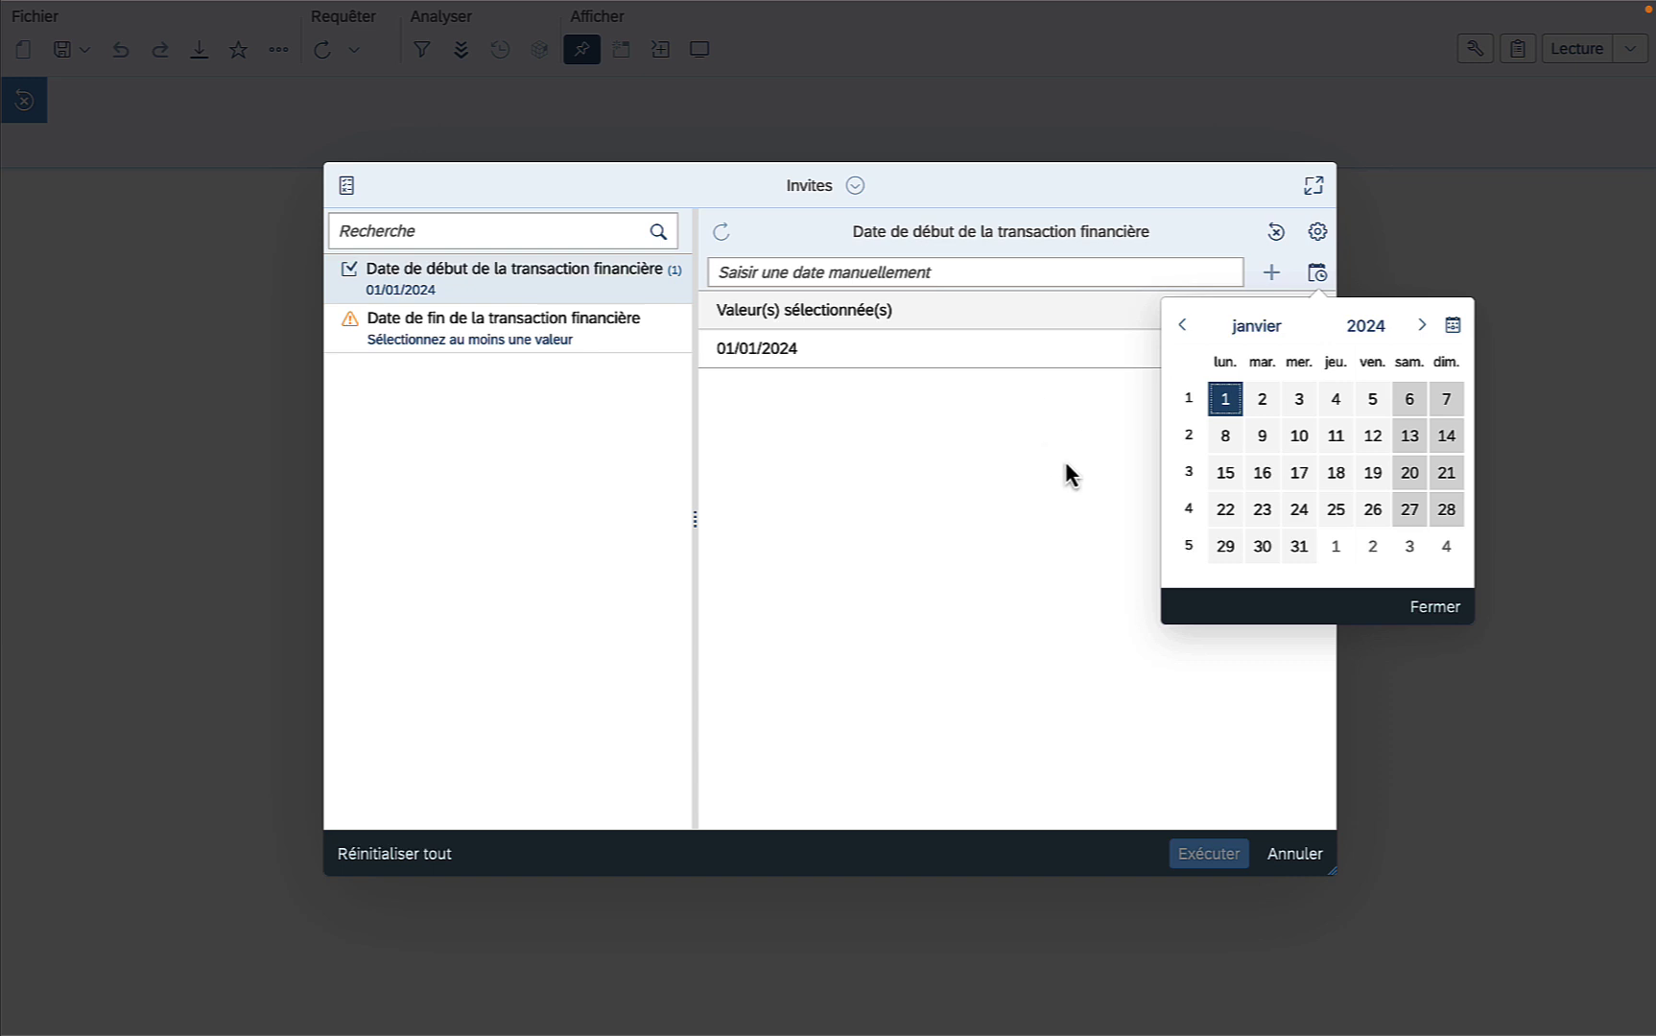
left_click(1434, 608)
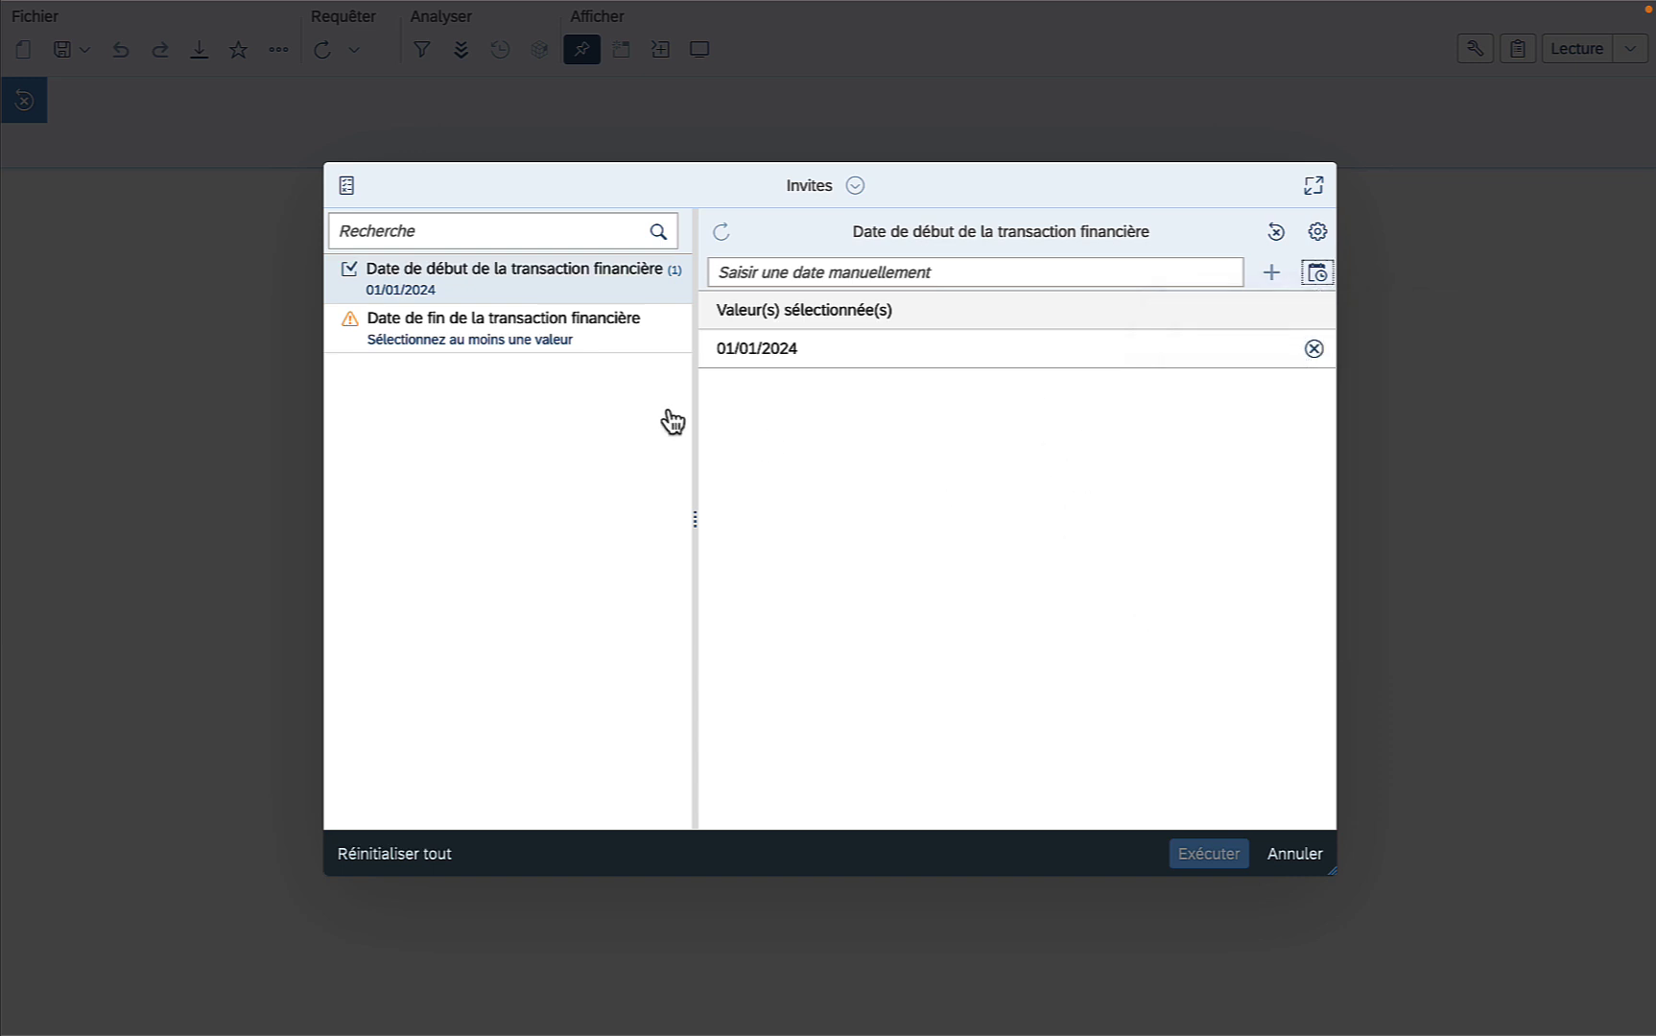
Step: Set the financial transaction end date to 03/11/2024 and run the report
left_click(536, 331)
left_click(1318, 273)
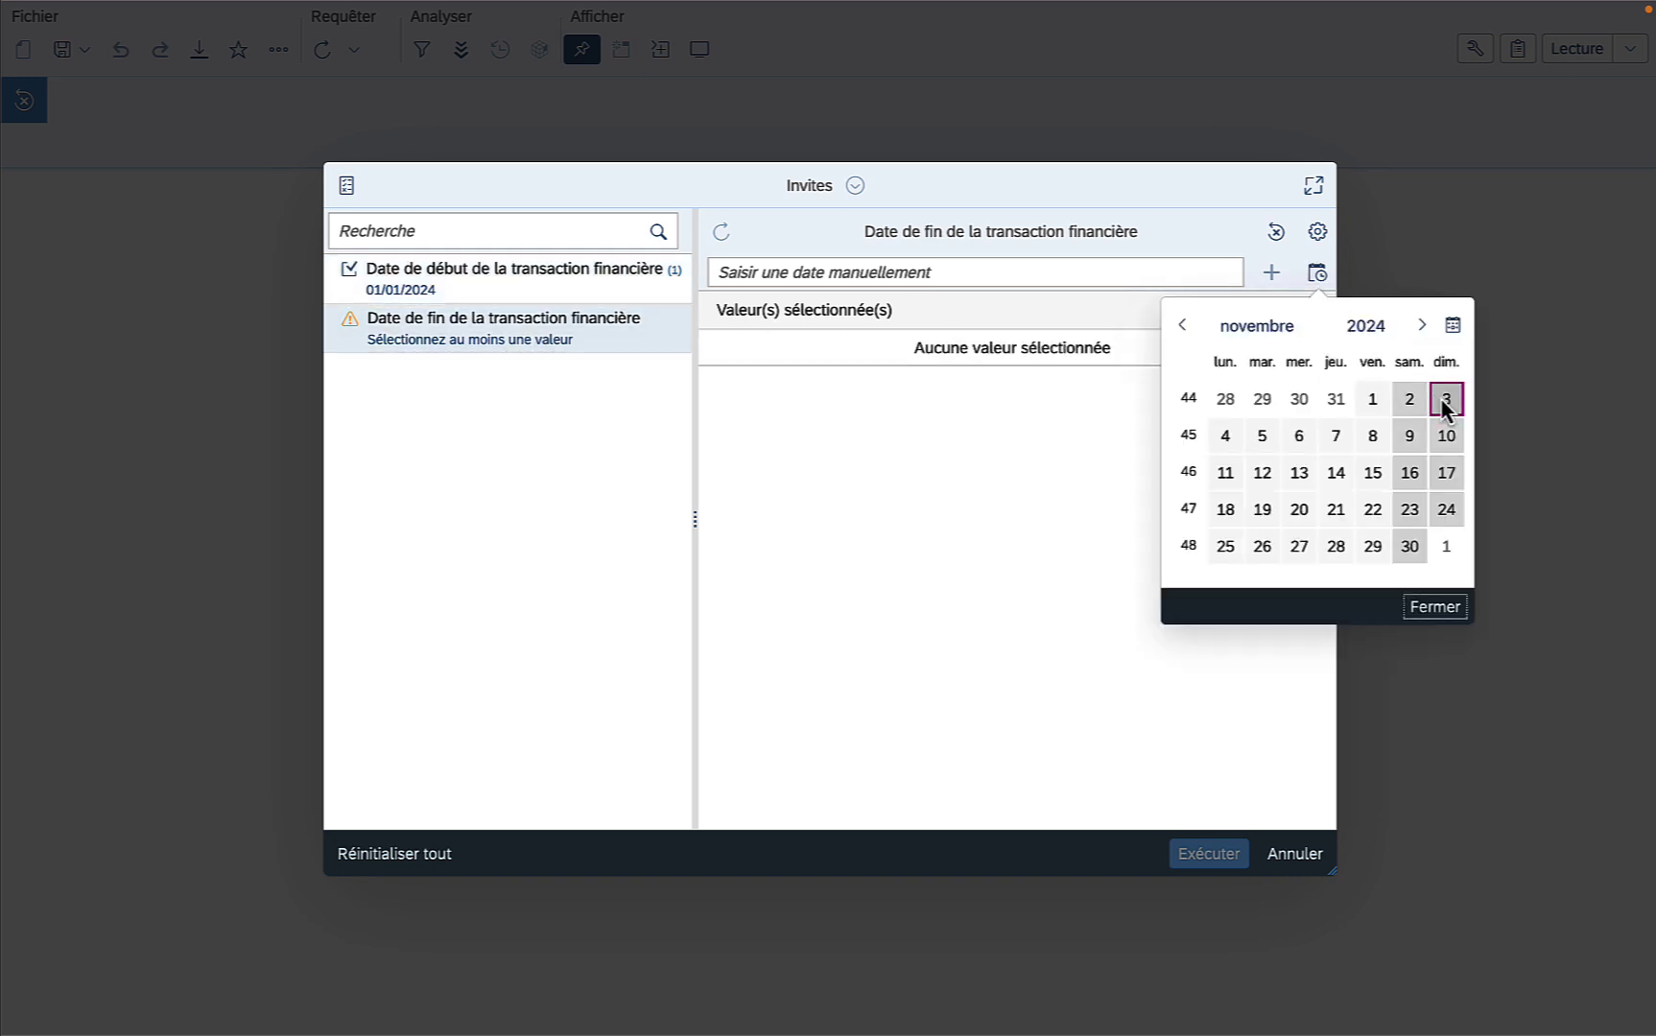
left_click(1449, 407)
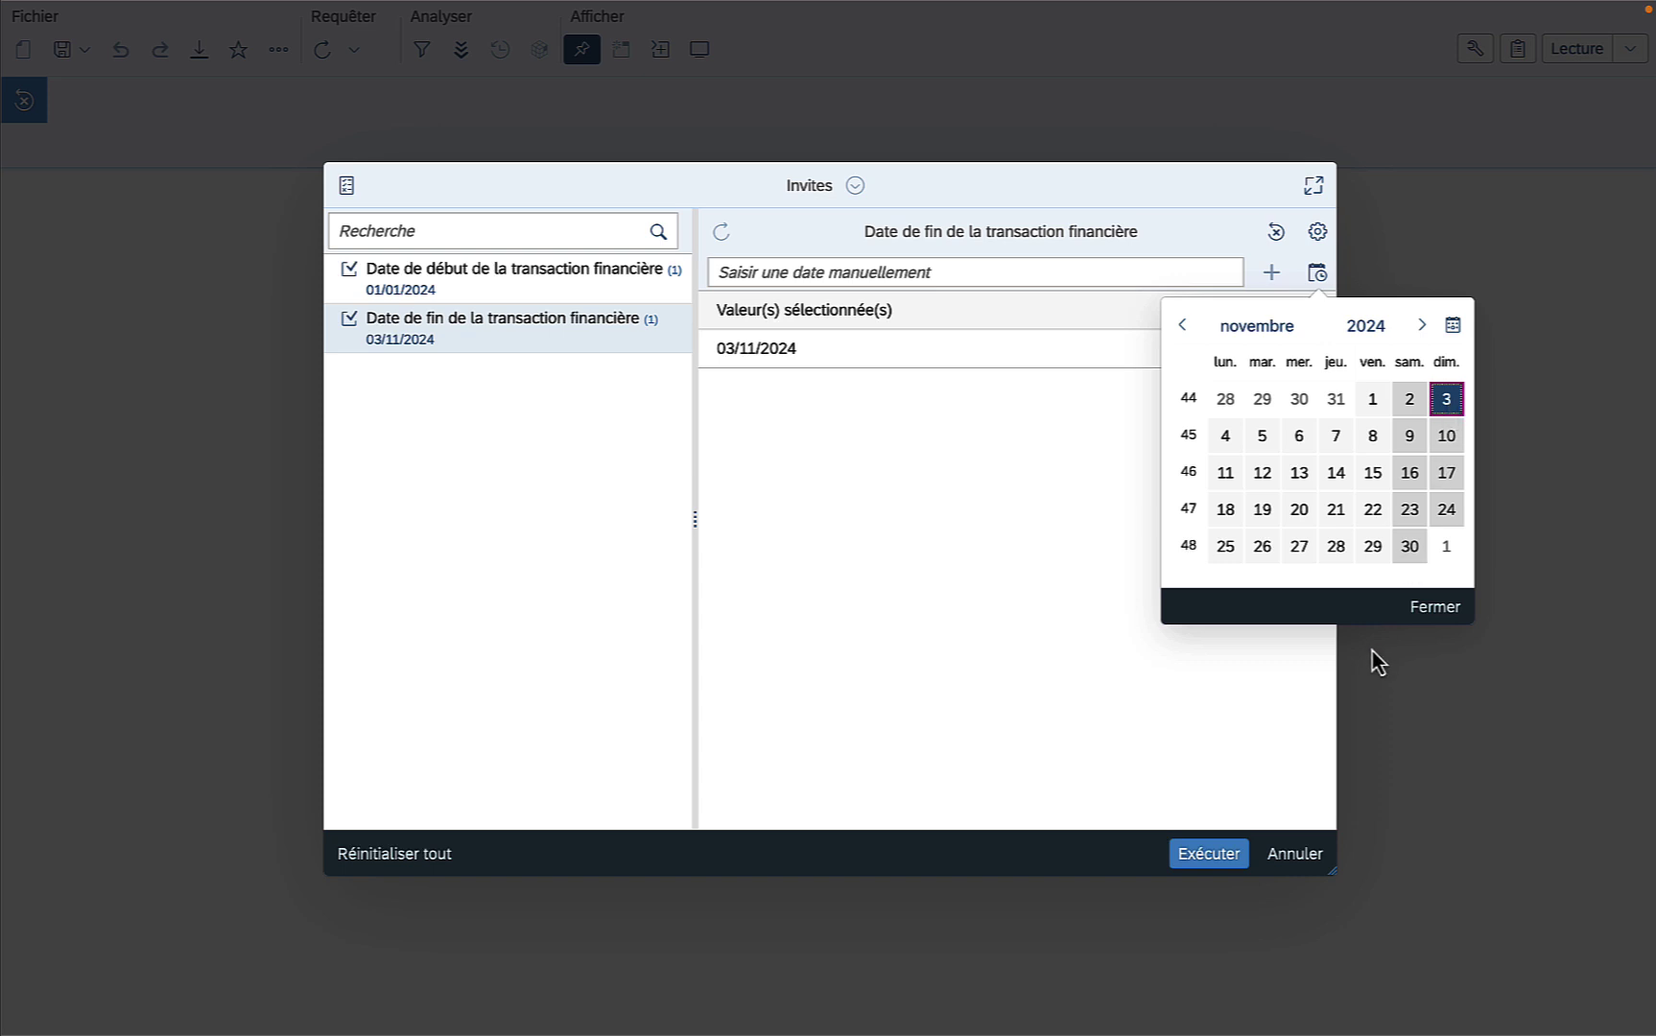
left_click(1437, 608)
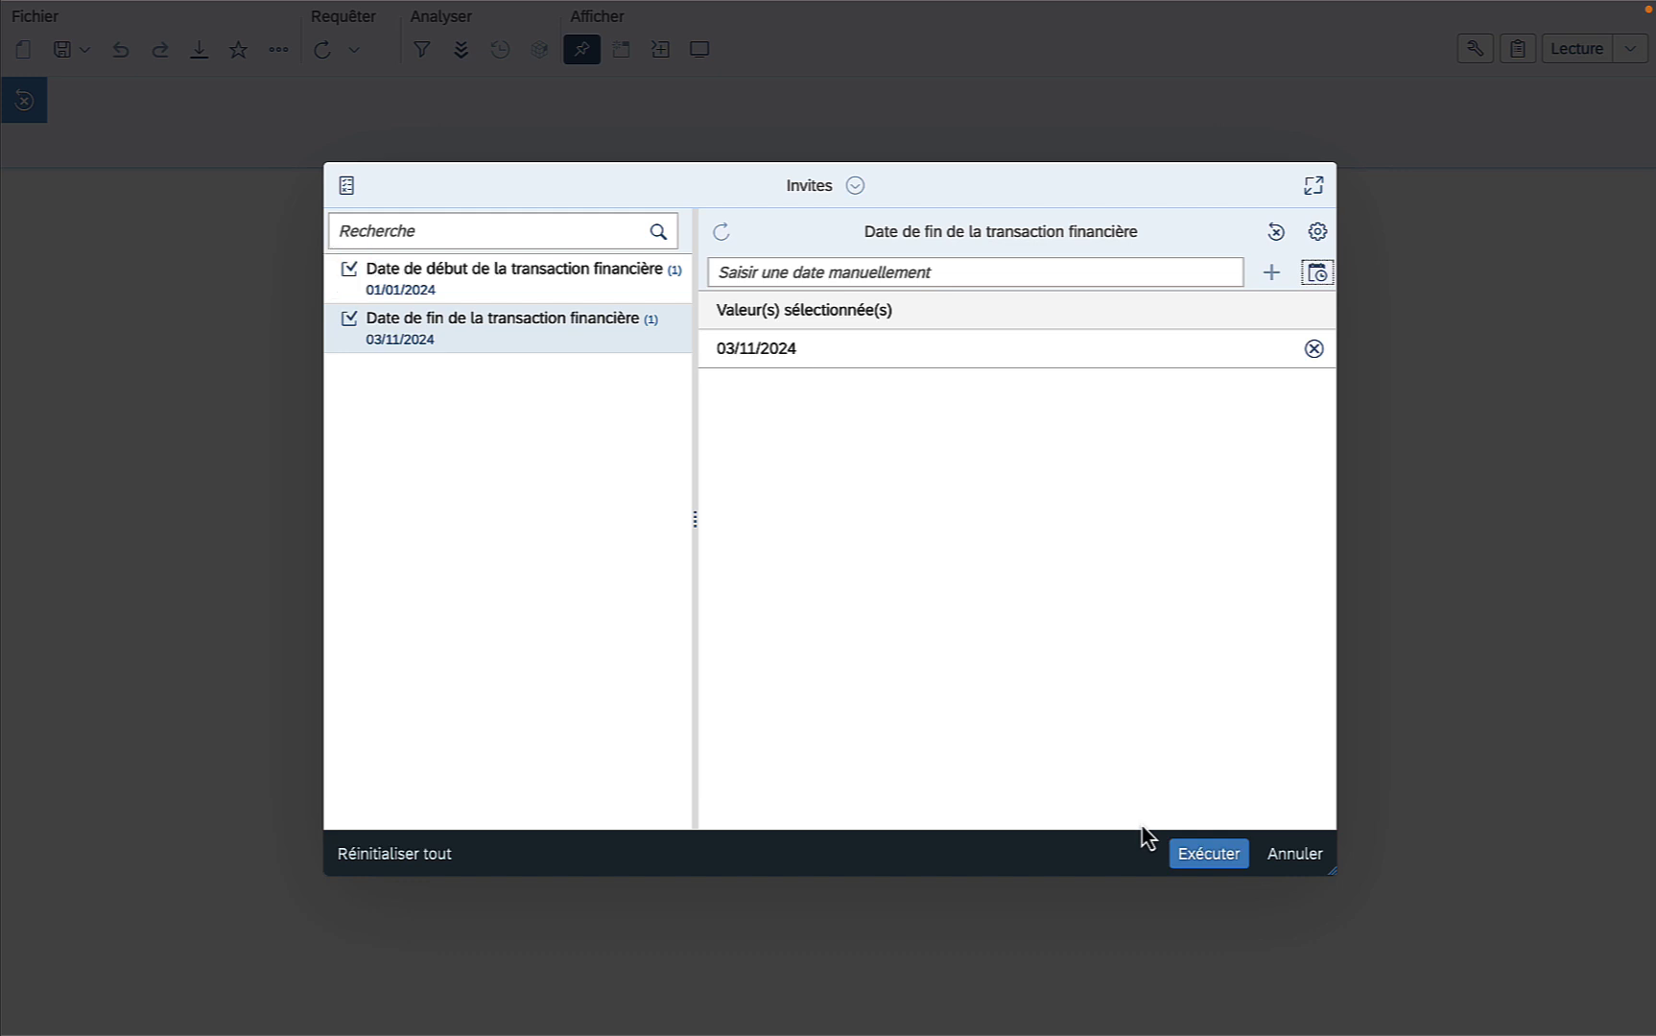
left_click(1203, 856)
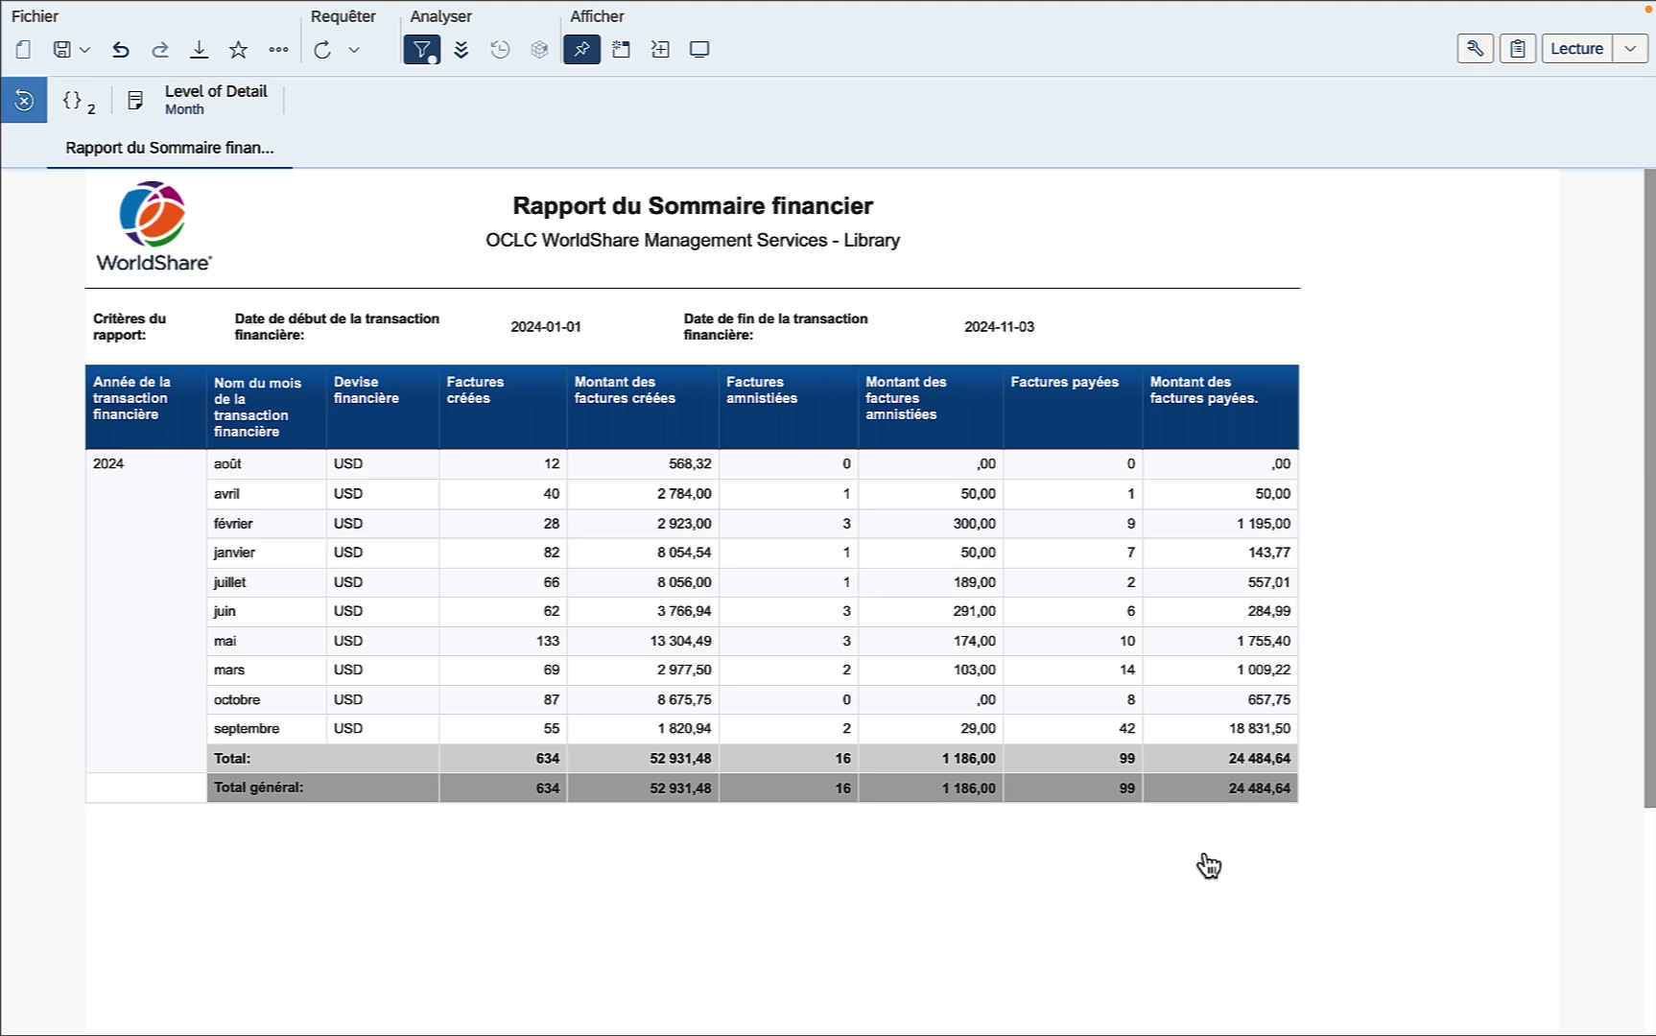
Step: Reopen the financial summary report's prompts and change the transaction start date to 02/01/2023
mouse_move(1162, 750)
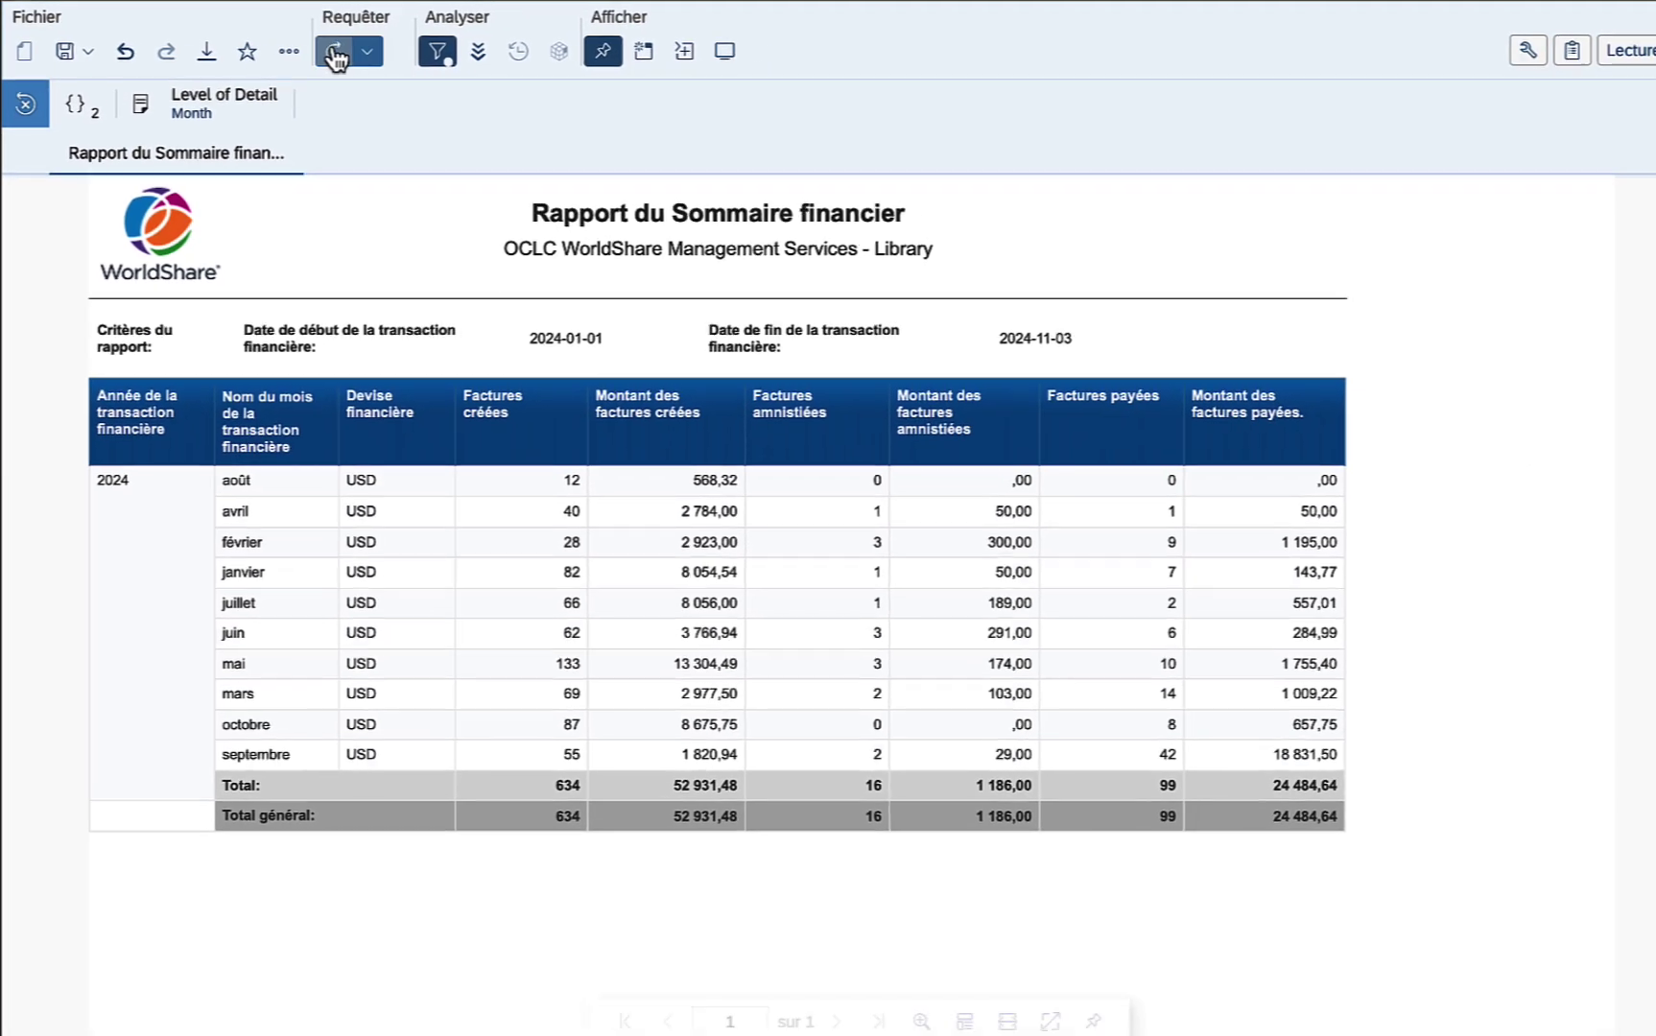
left_click(403, 62)
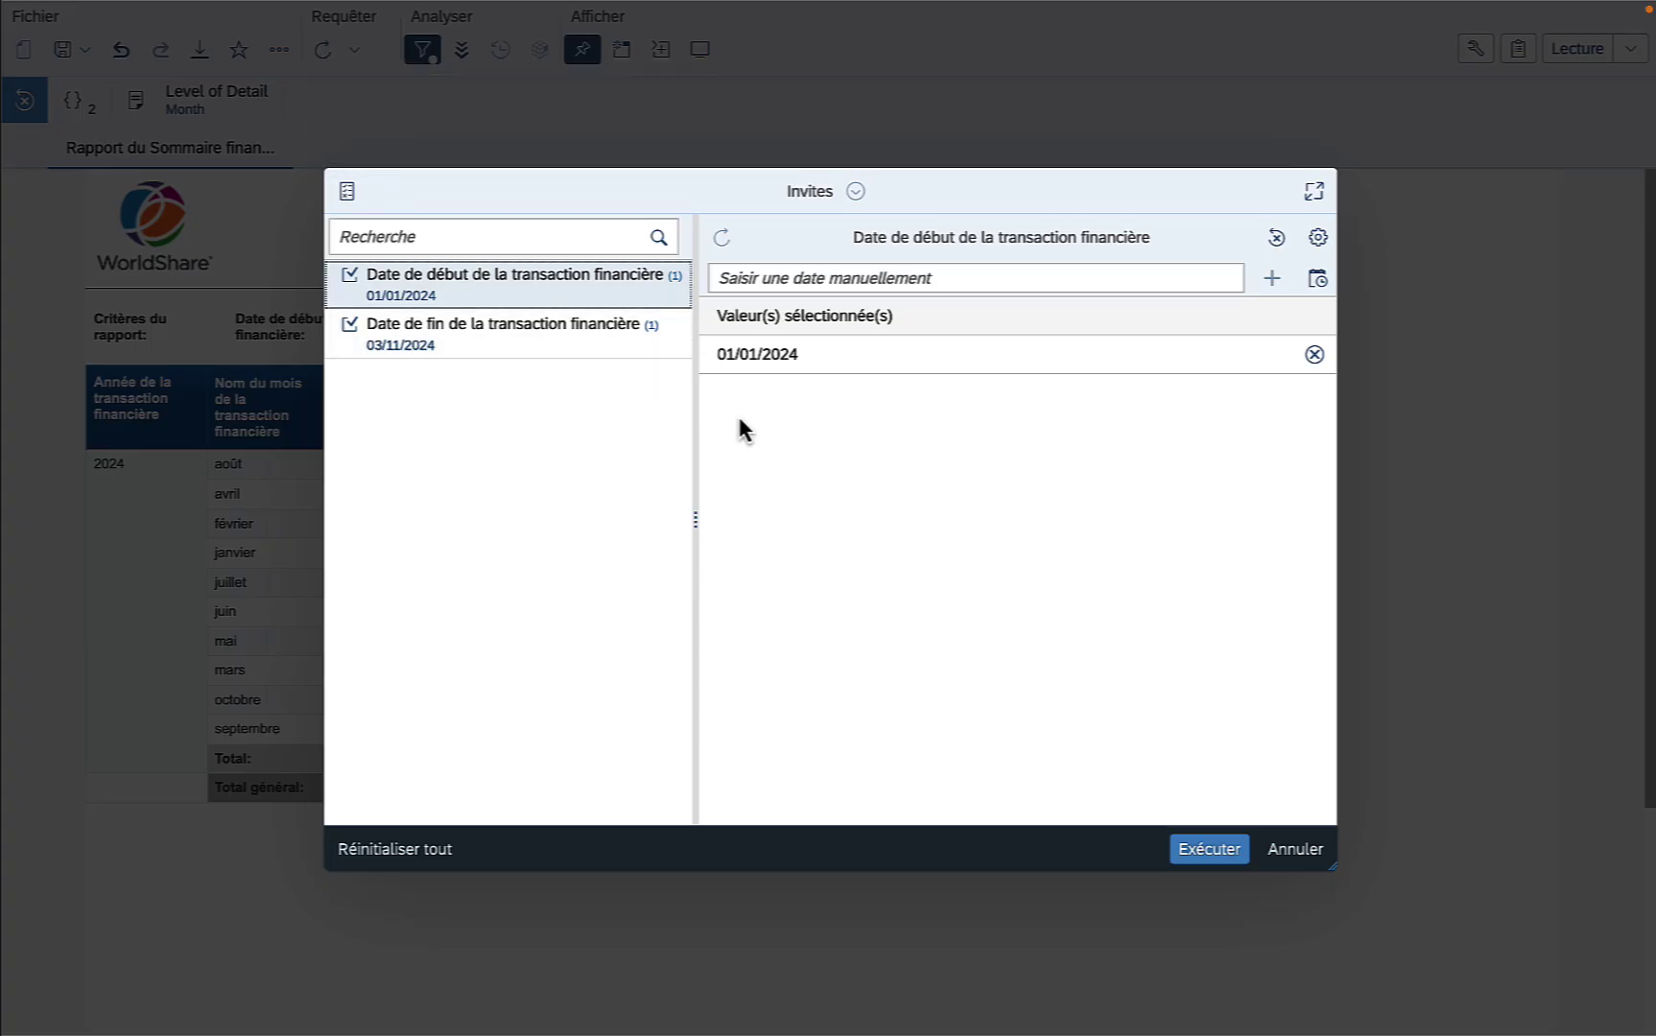
left_click(1317, 280)
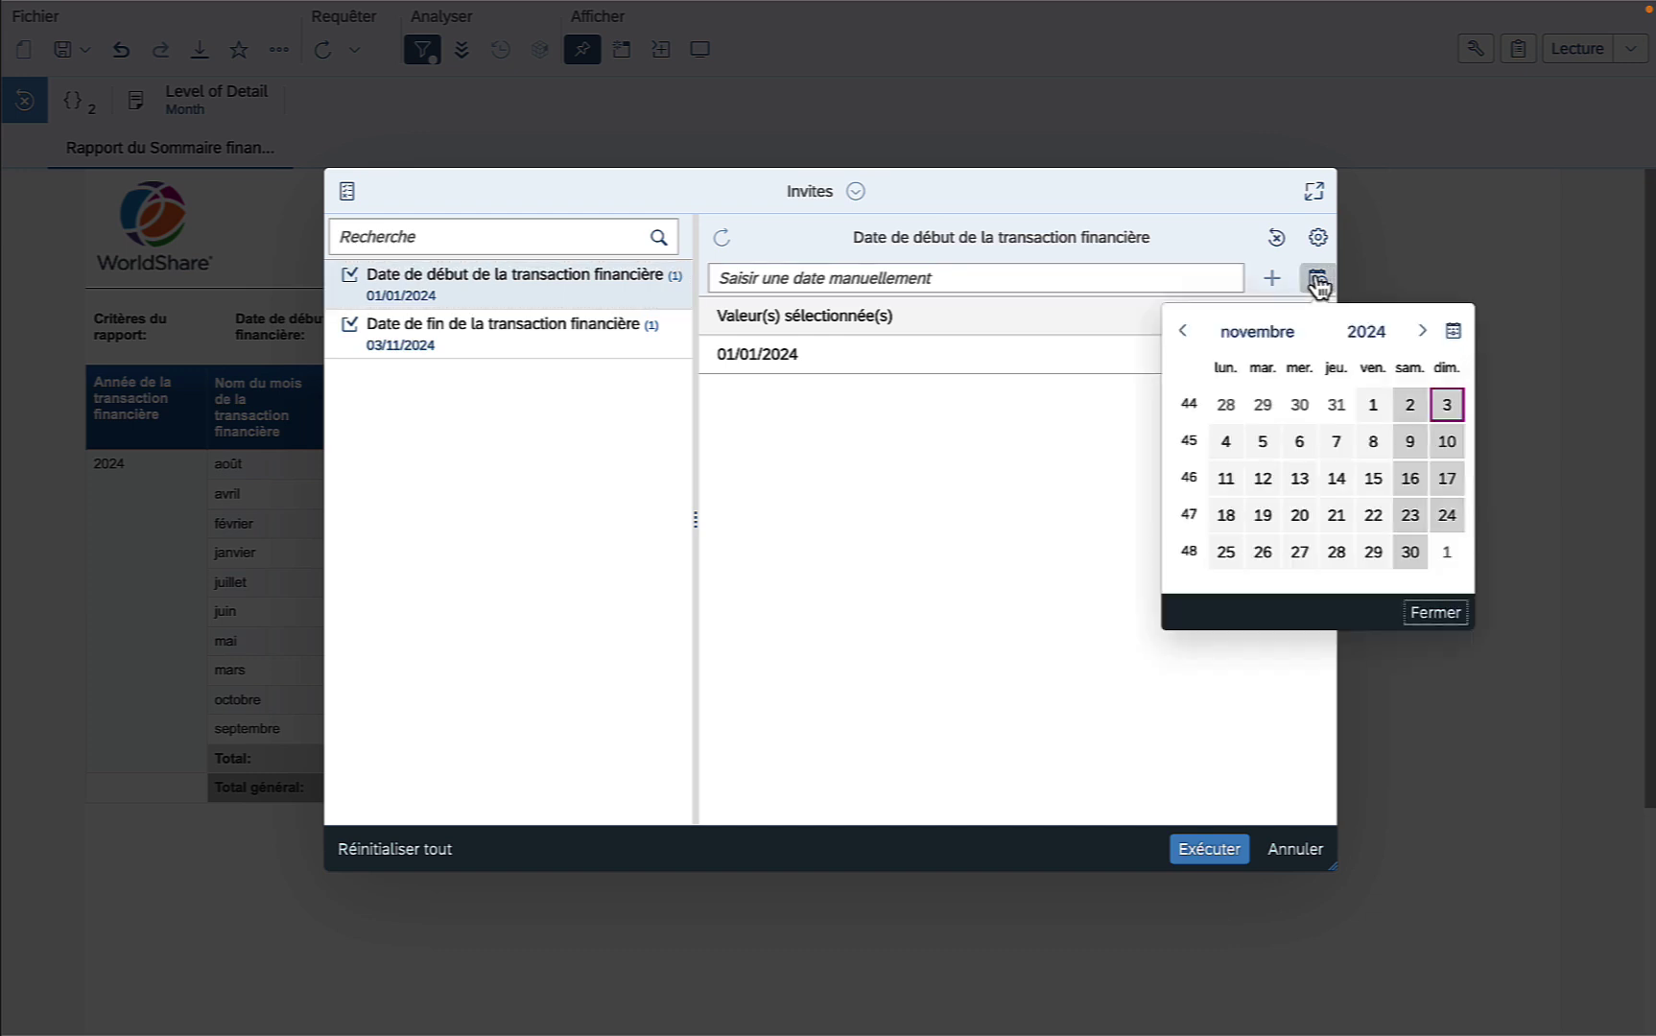
left_click(1364, 336)
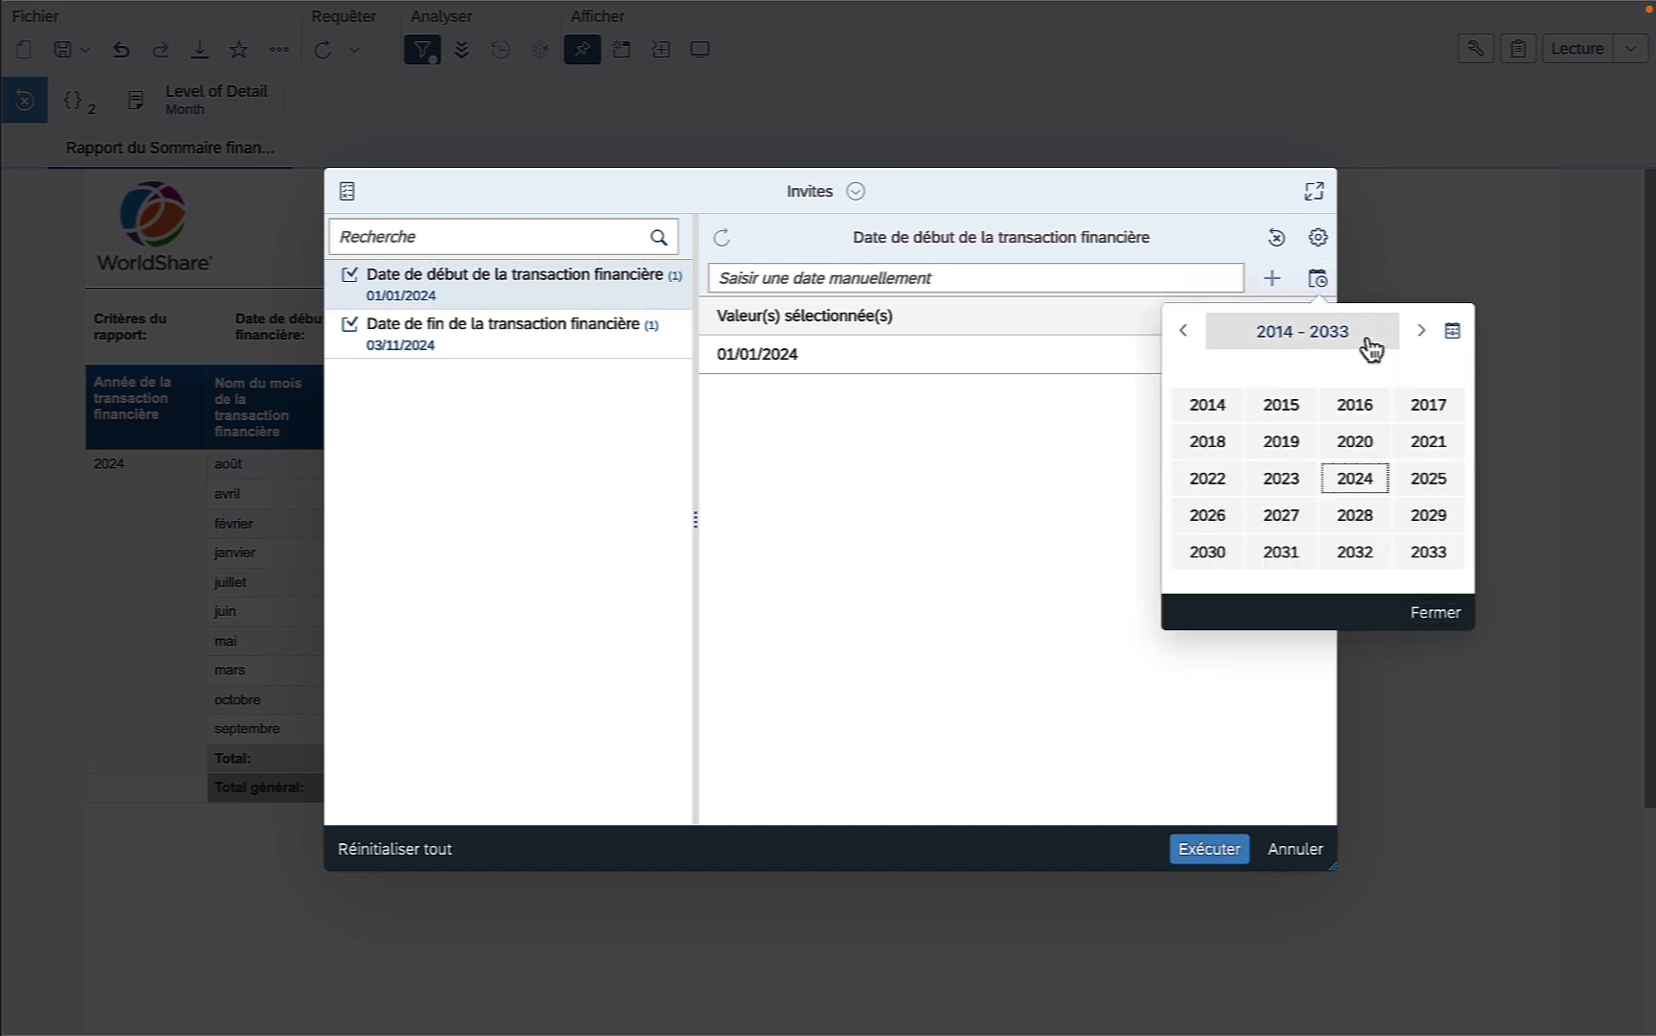
left_click(1268, 480)
left_click(1226, 444)
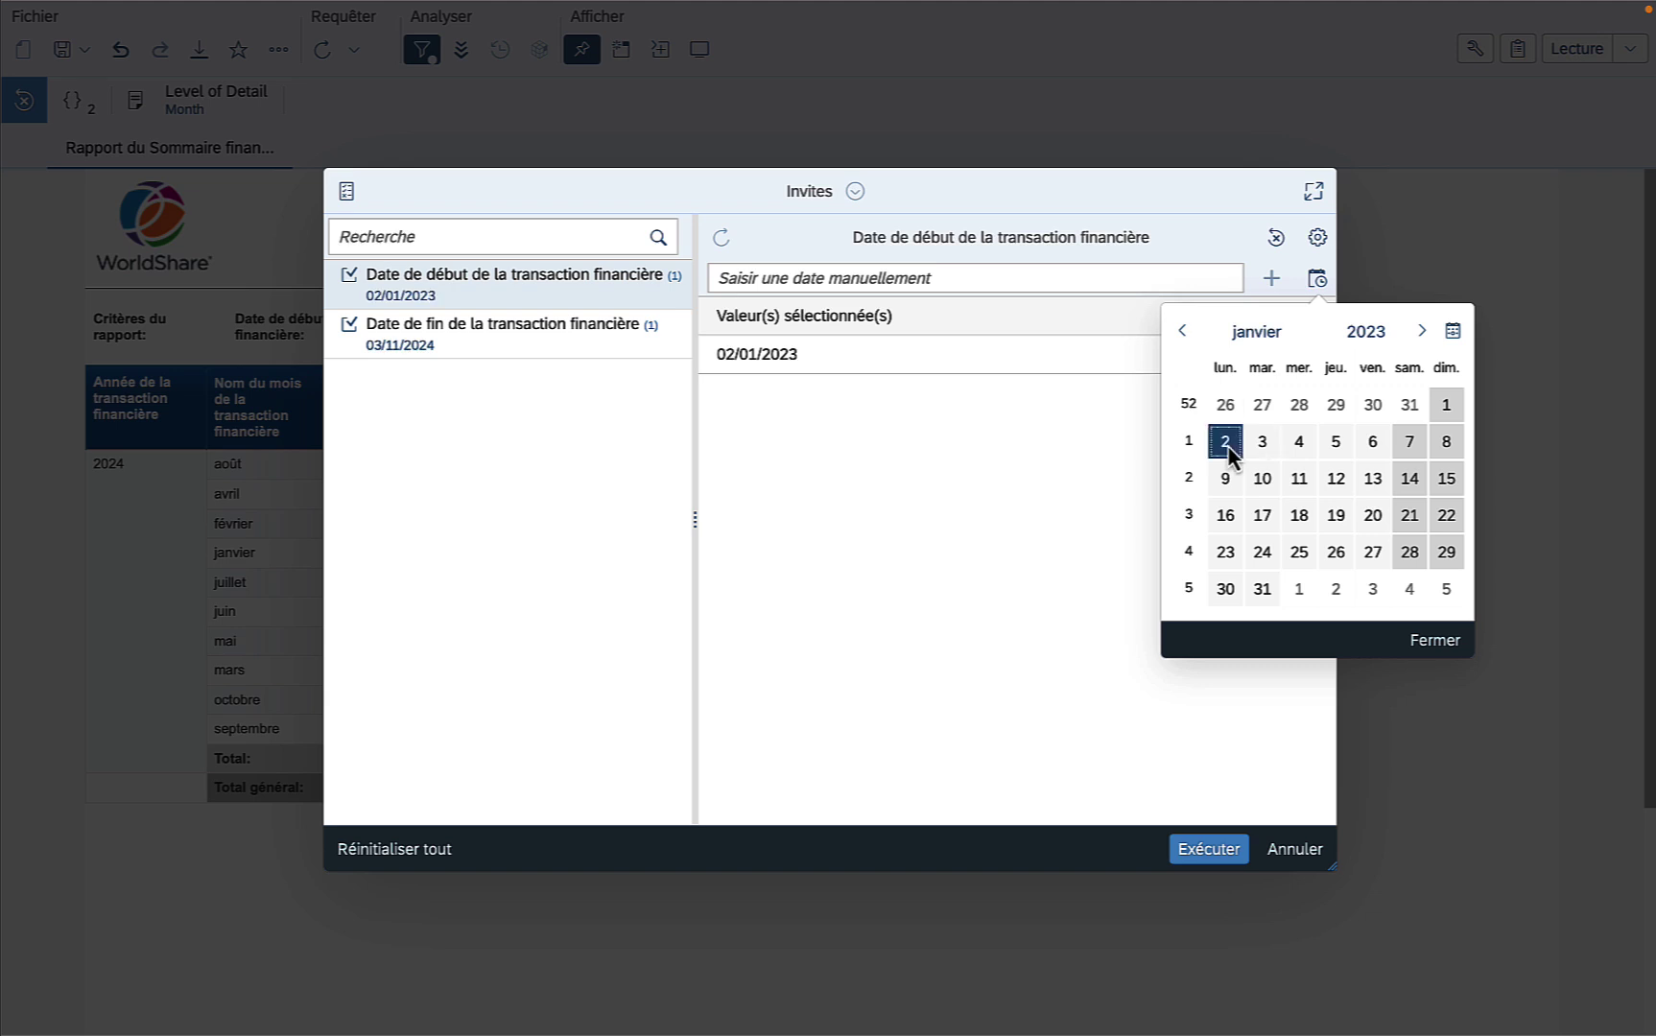
left_click(1430, 640)
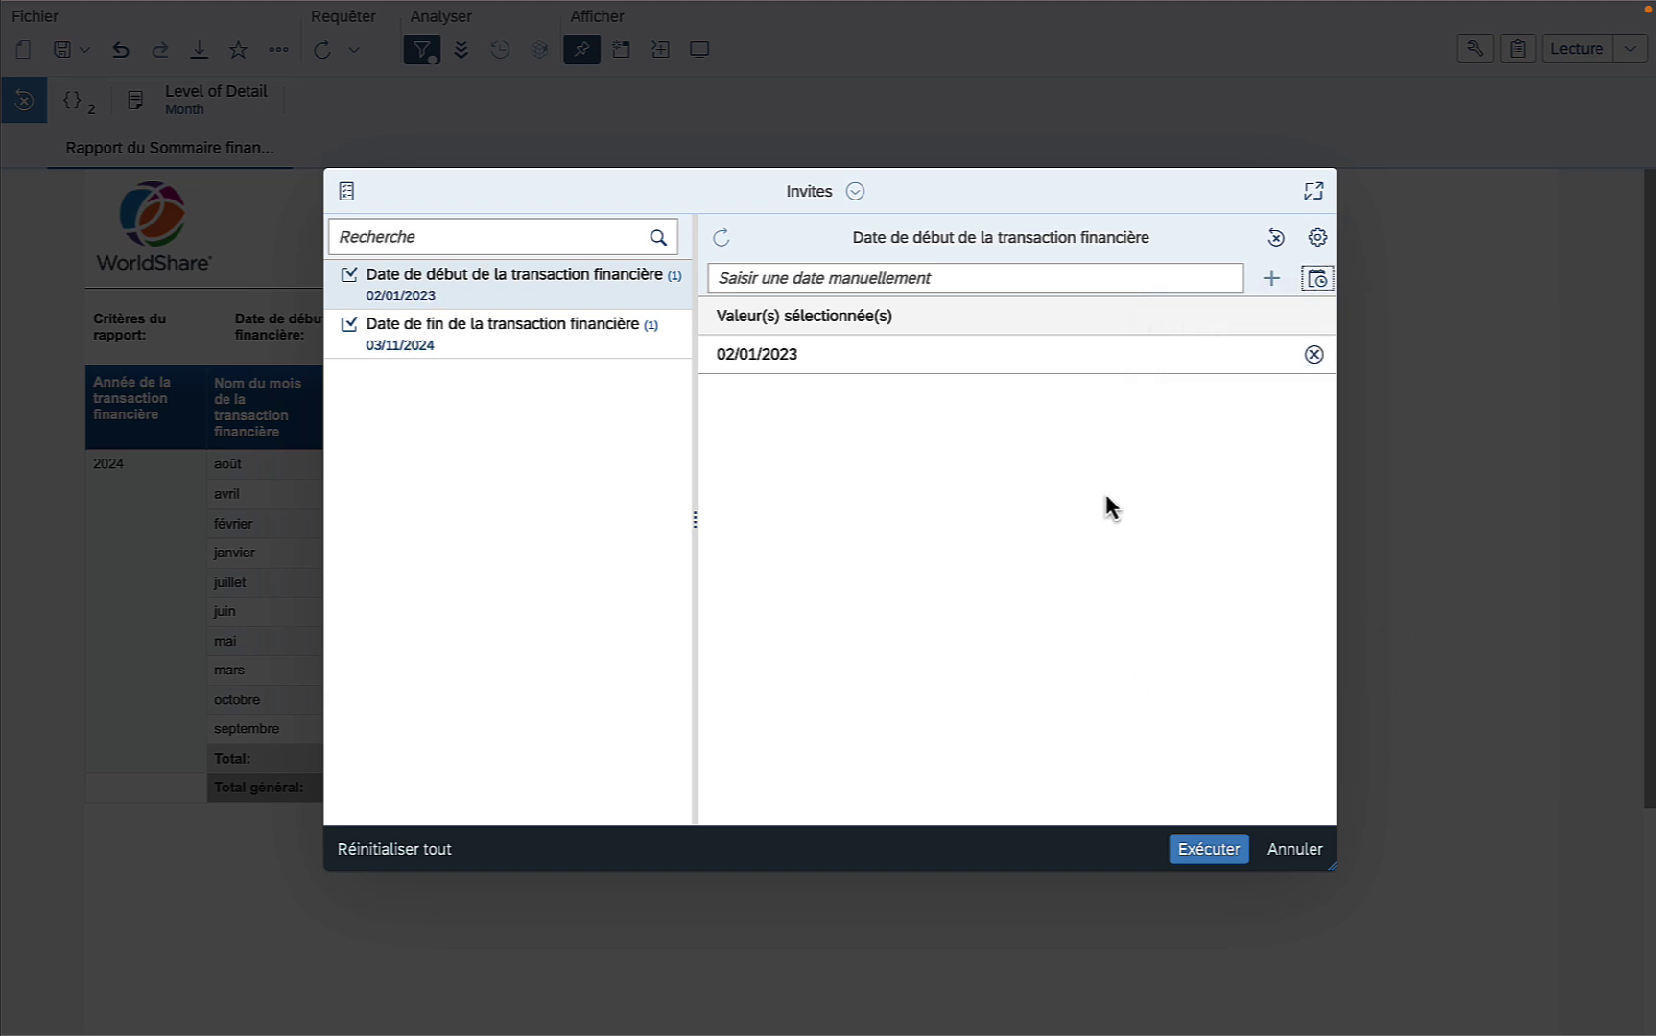
Step: Set the financial transaction end date to 30/06/2024 and rerun the financial summary report
left_click(518, 338)
left_click(813, 278)
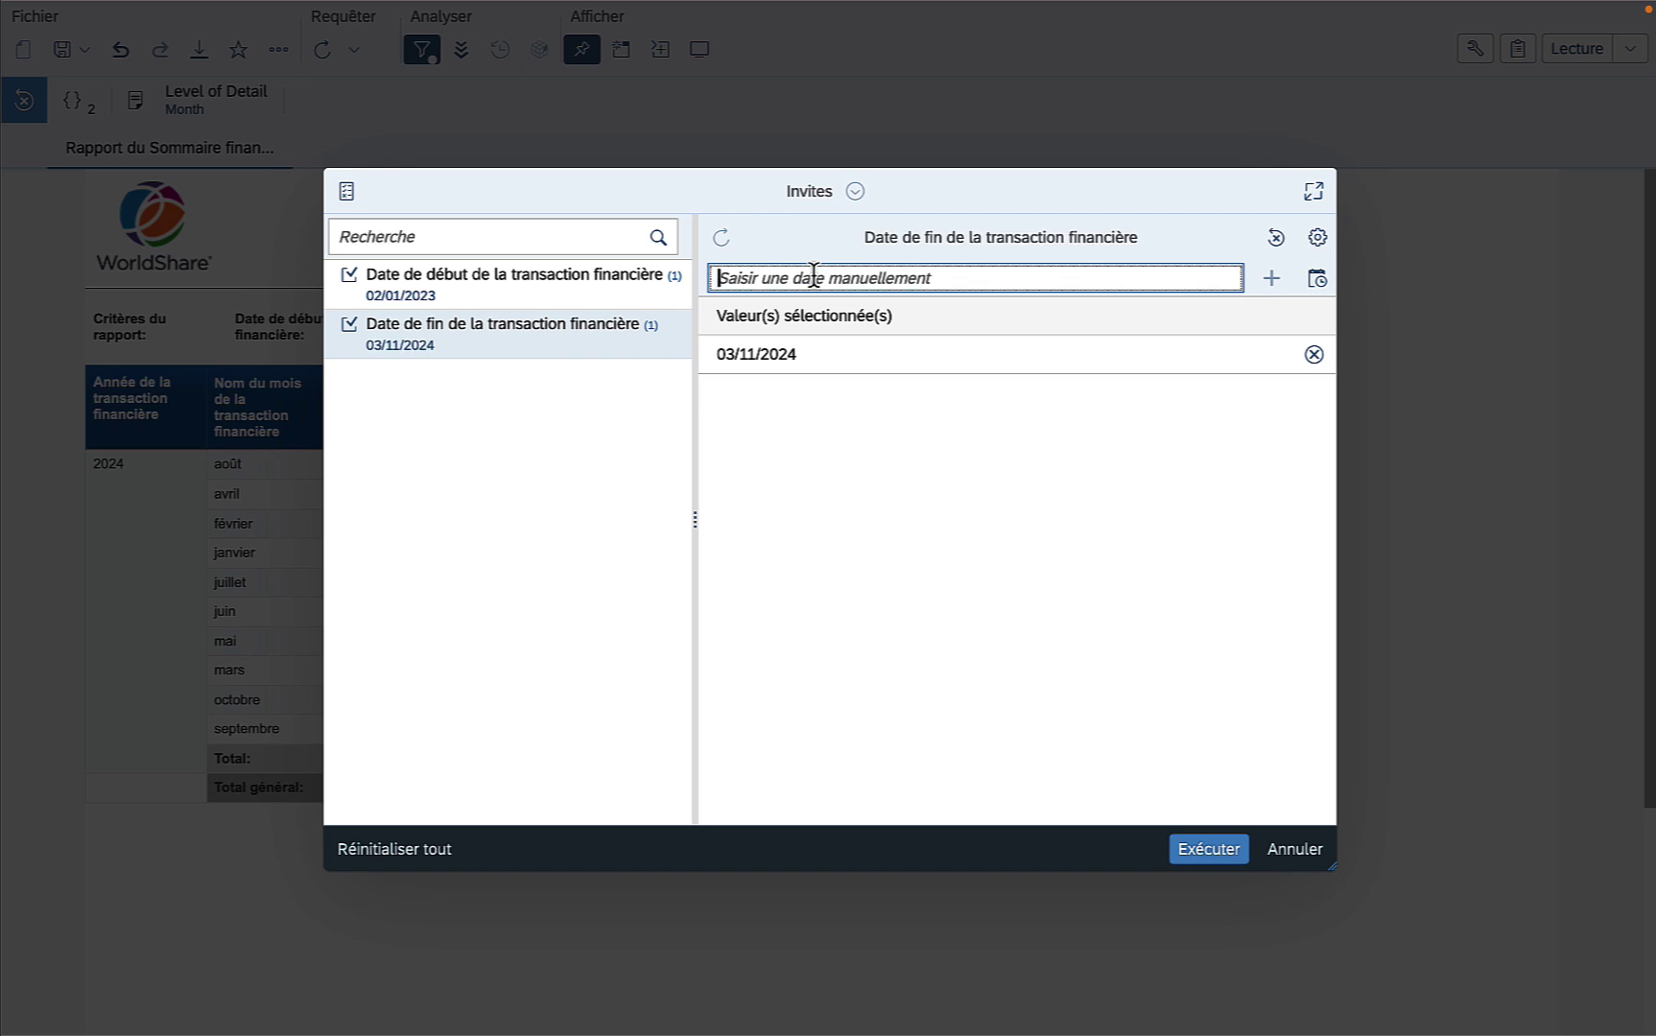
type("30/06")
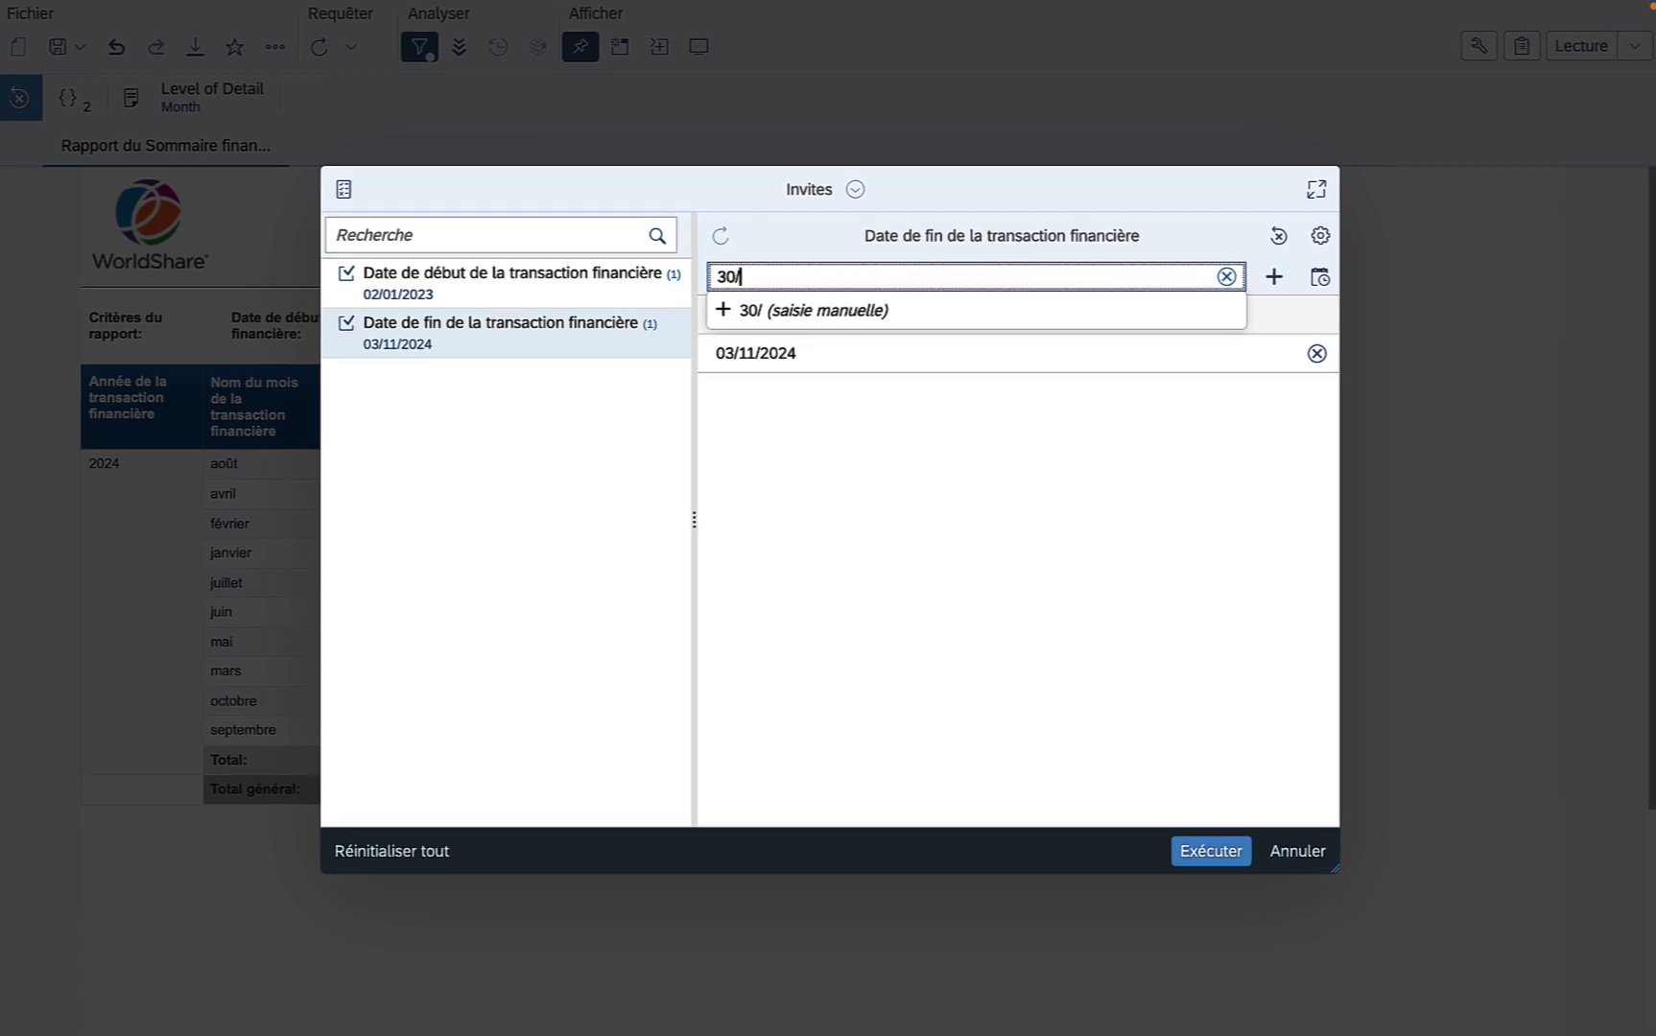
type("/")
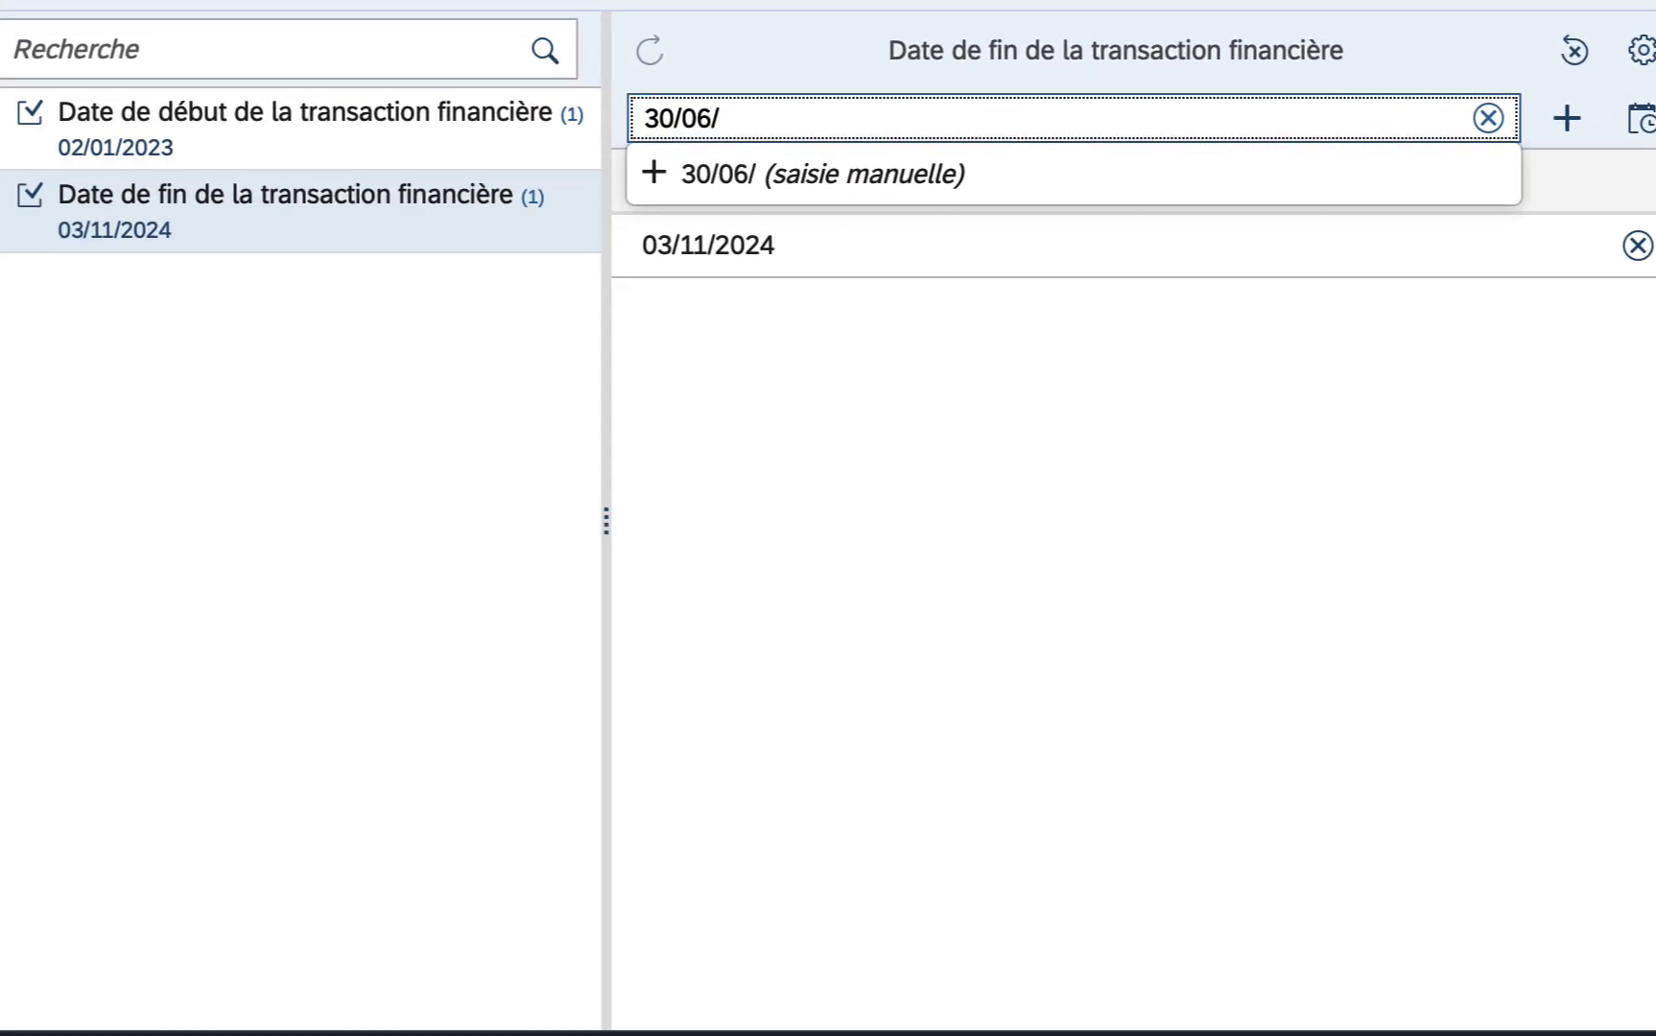
type("2024")
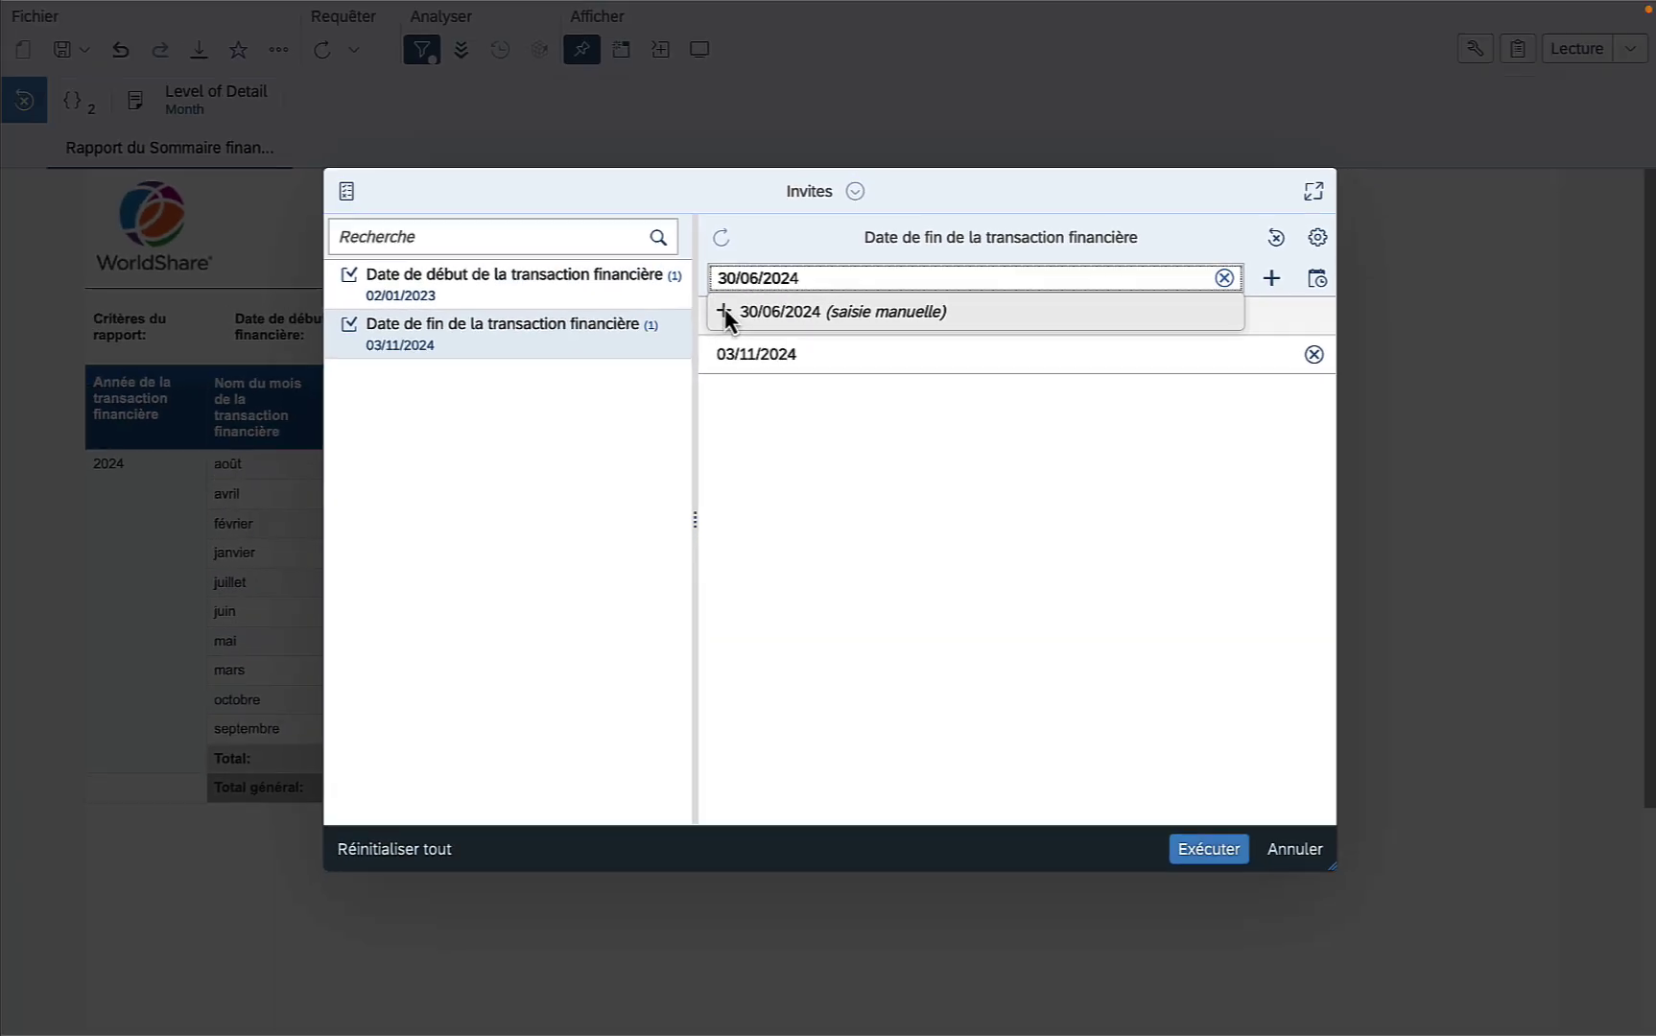
left_click(655, 173)
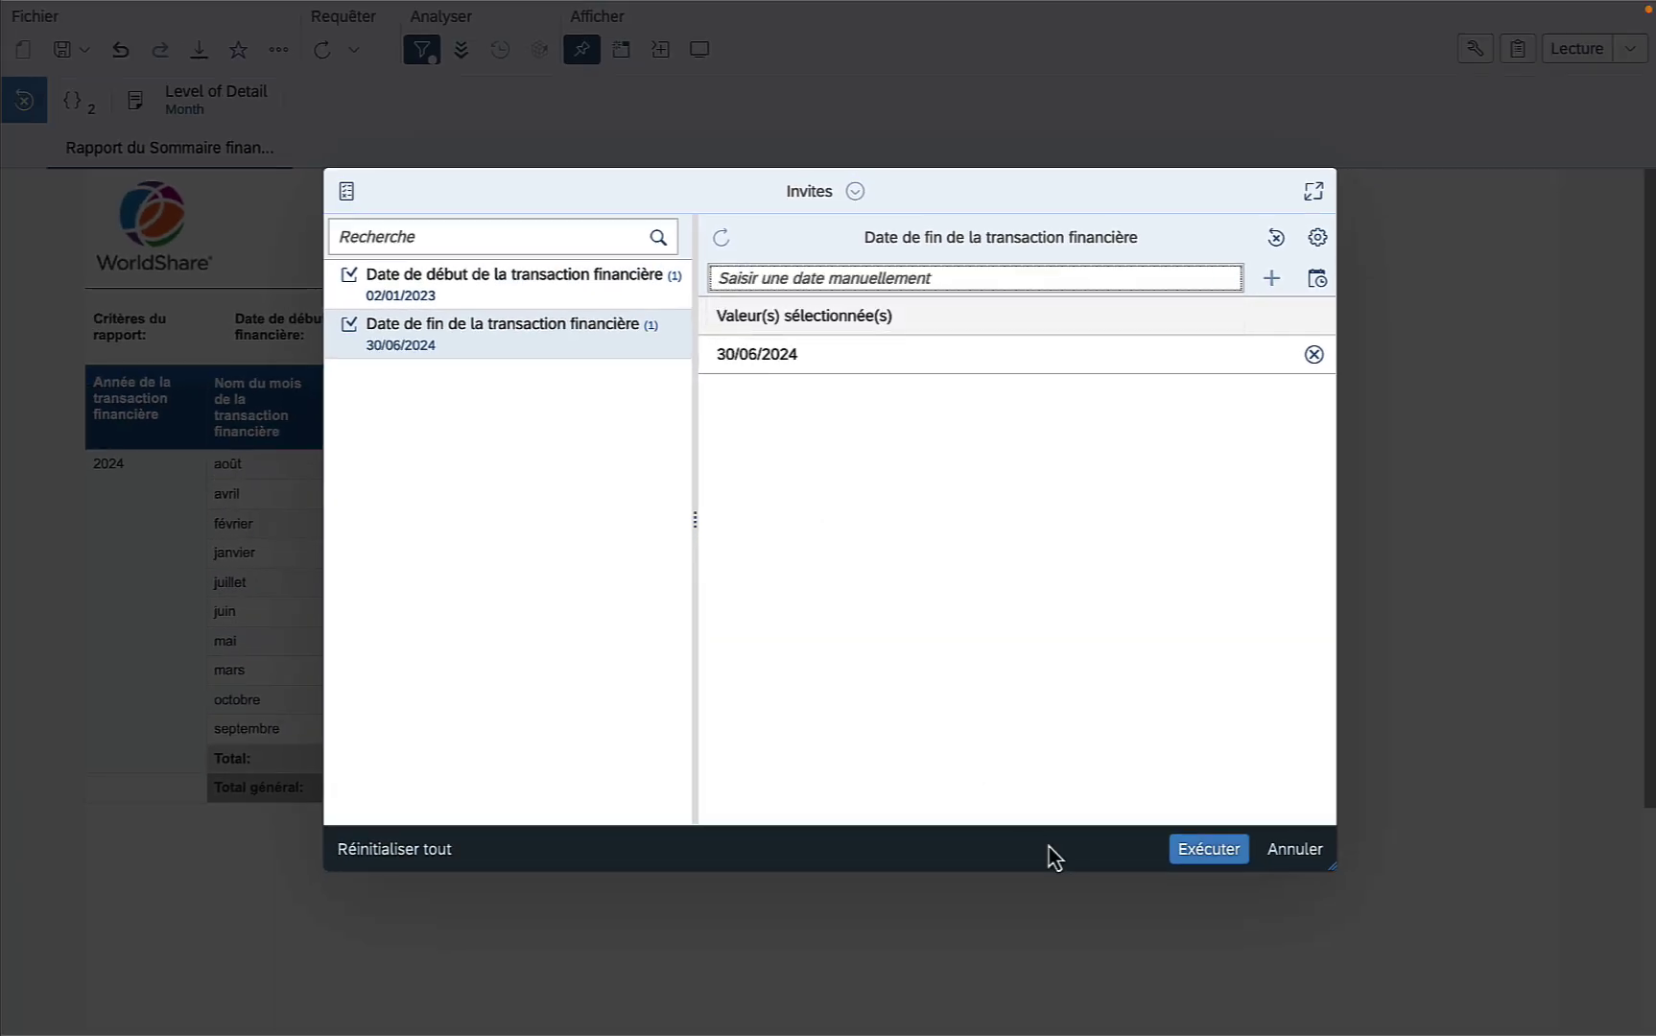
left_click(1209, 851)
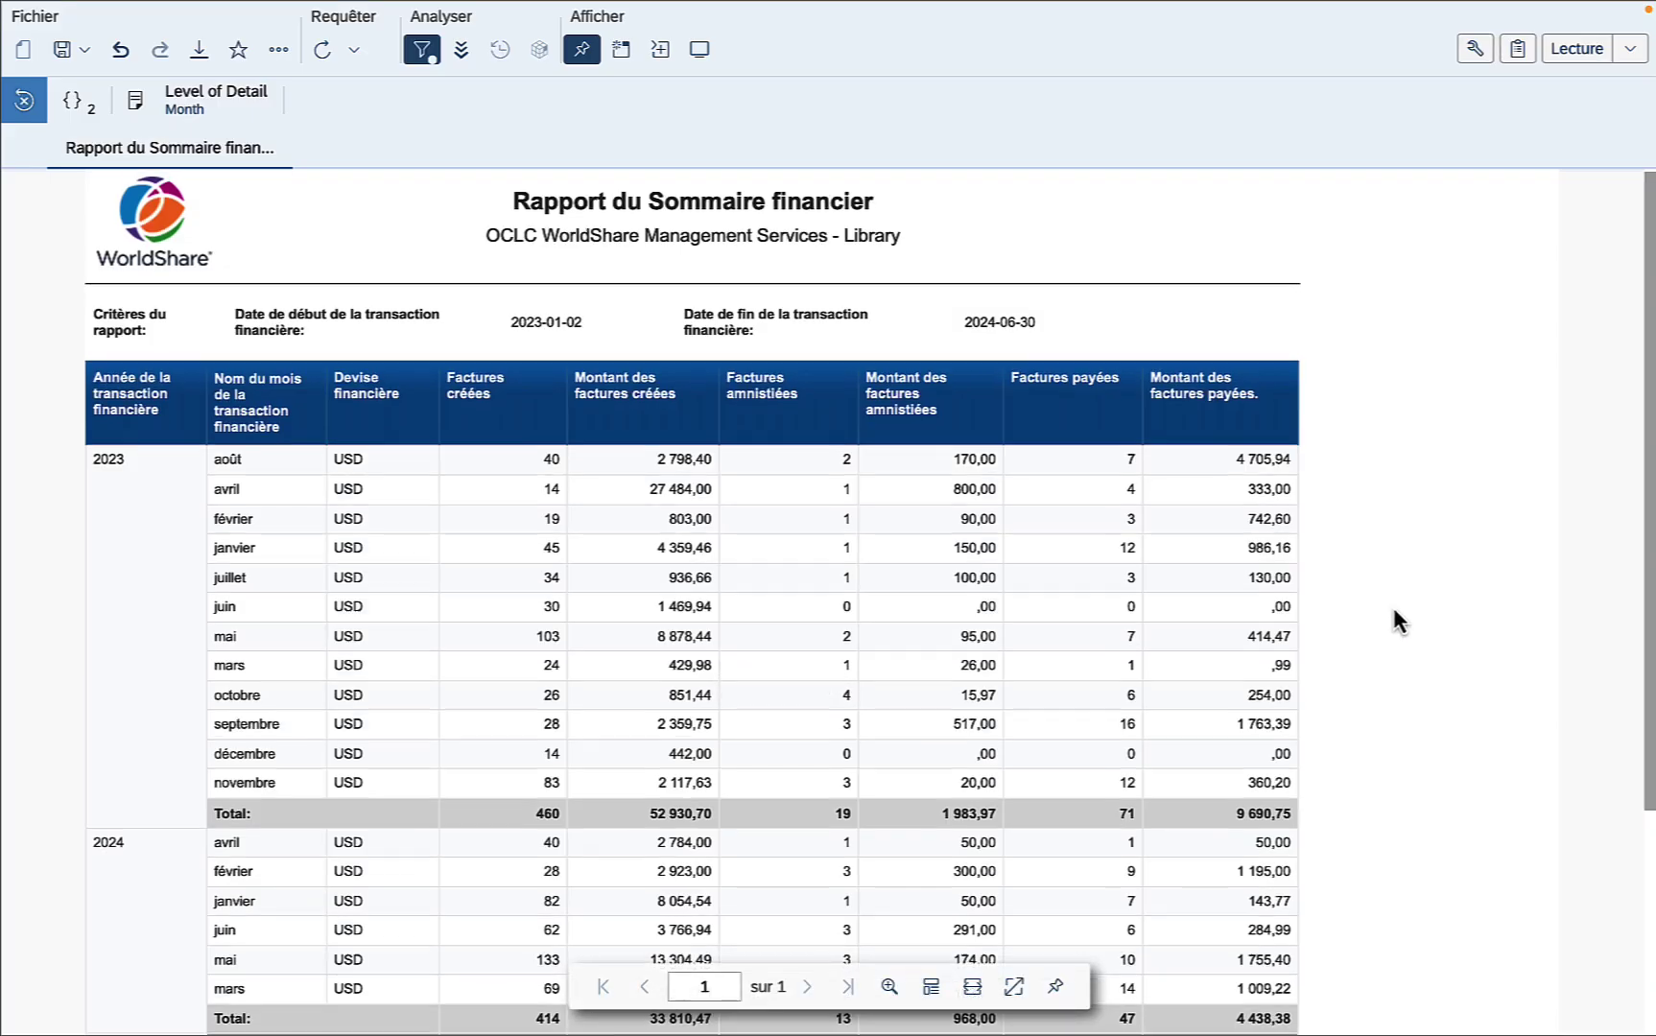
scroll(1394, 606, "down", 2)
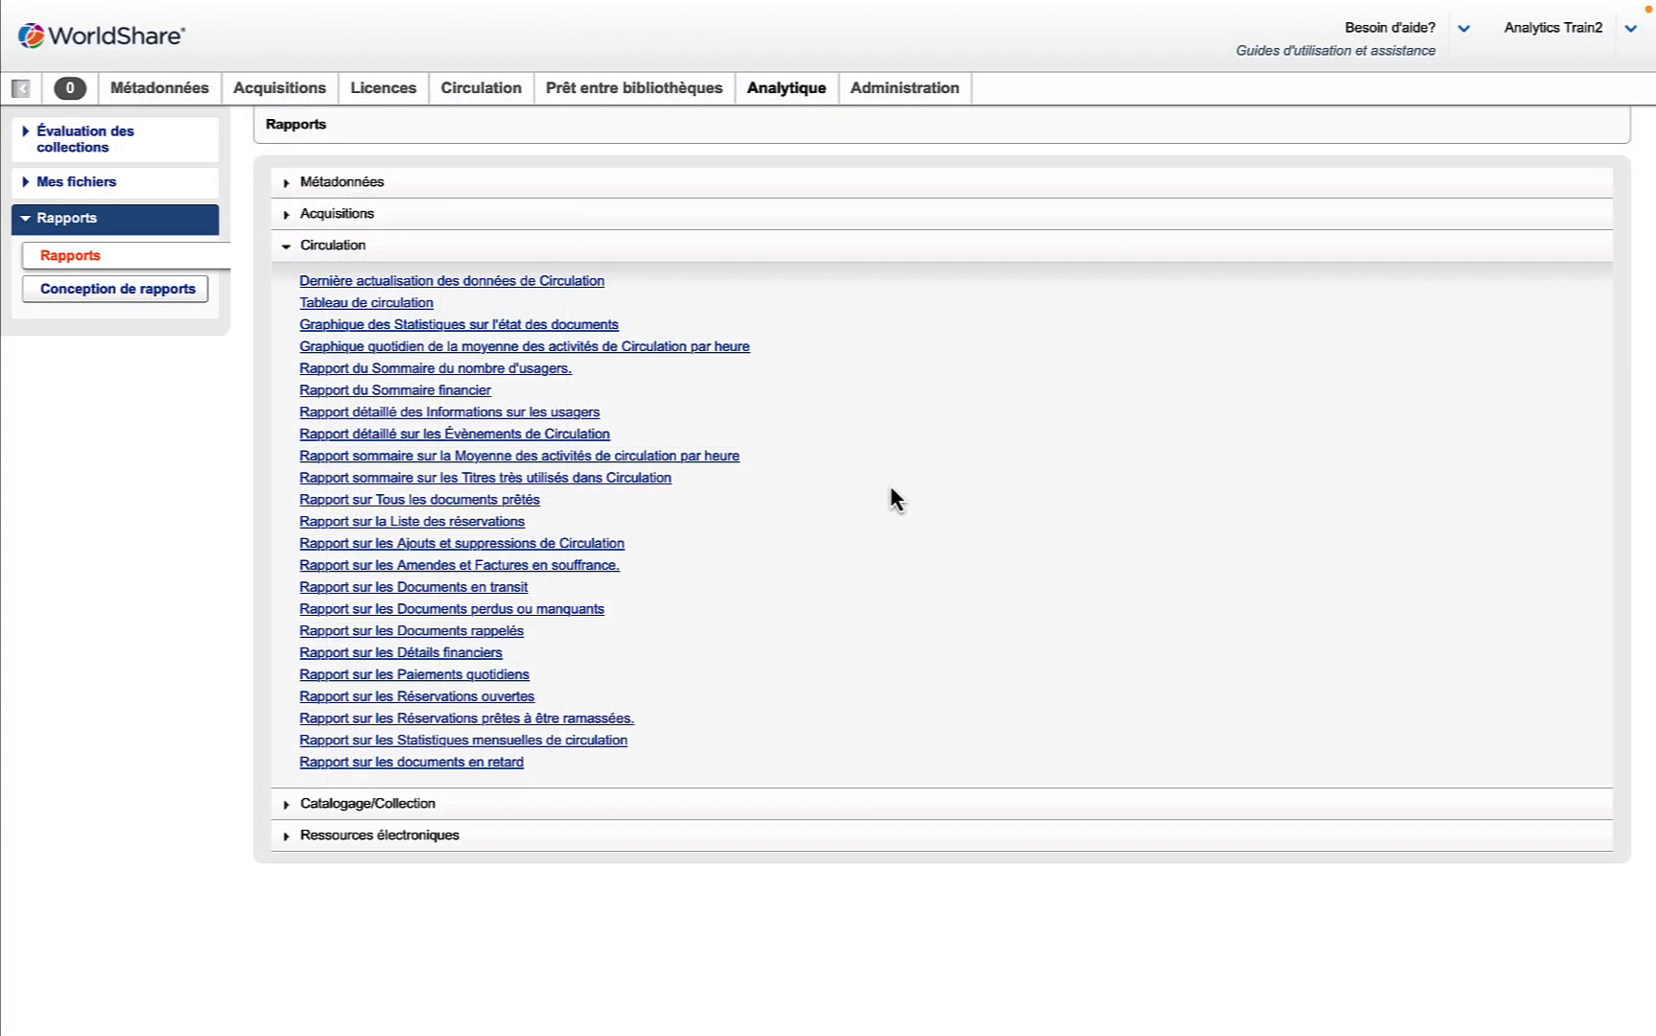
Step: Open the Circulation report Rapport sur les documents en retard, then hide its filter bar and show it again
left_click(470, 762)
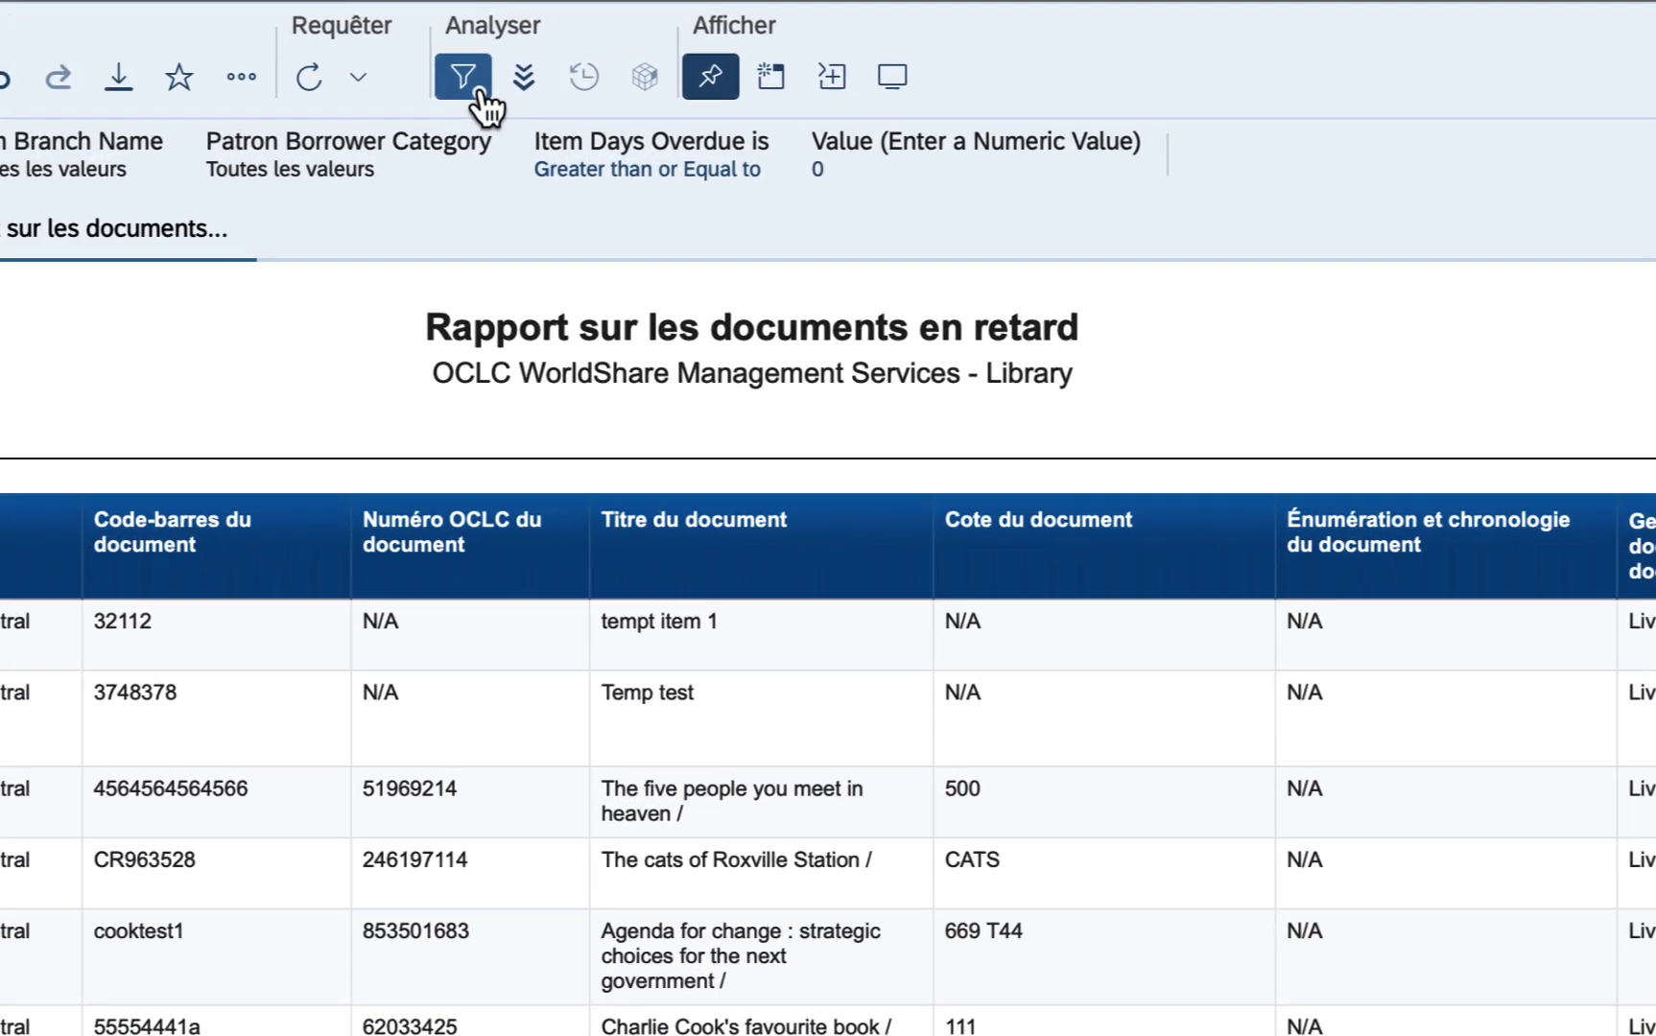
left_click(424, 51)
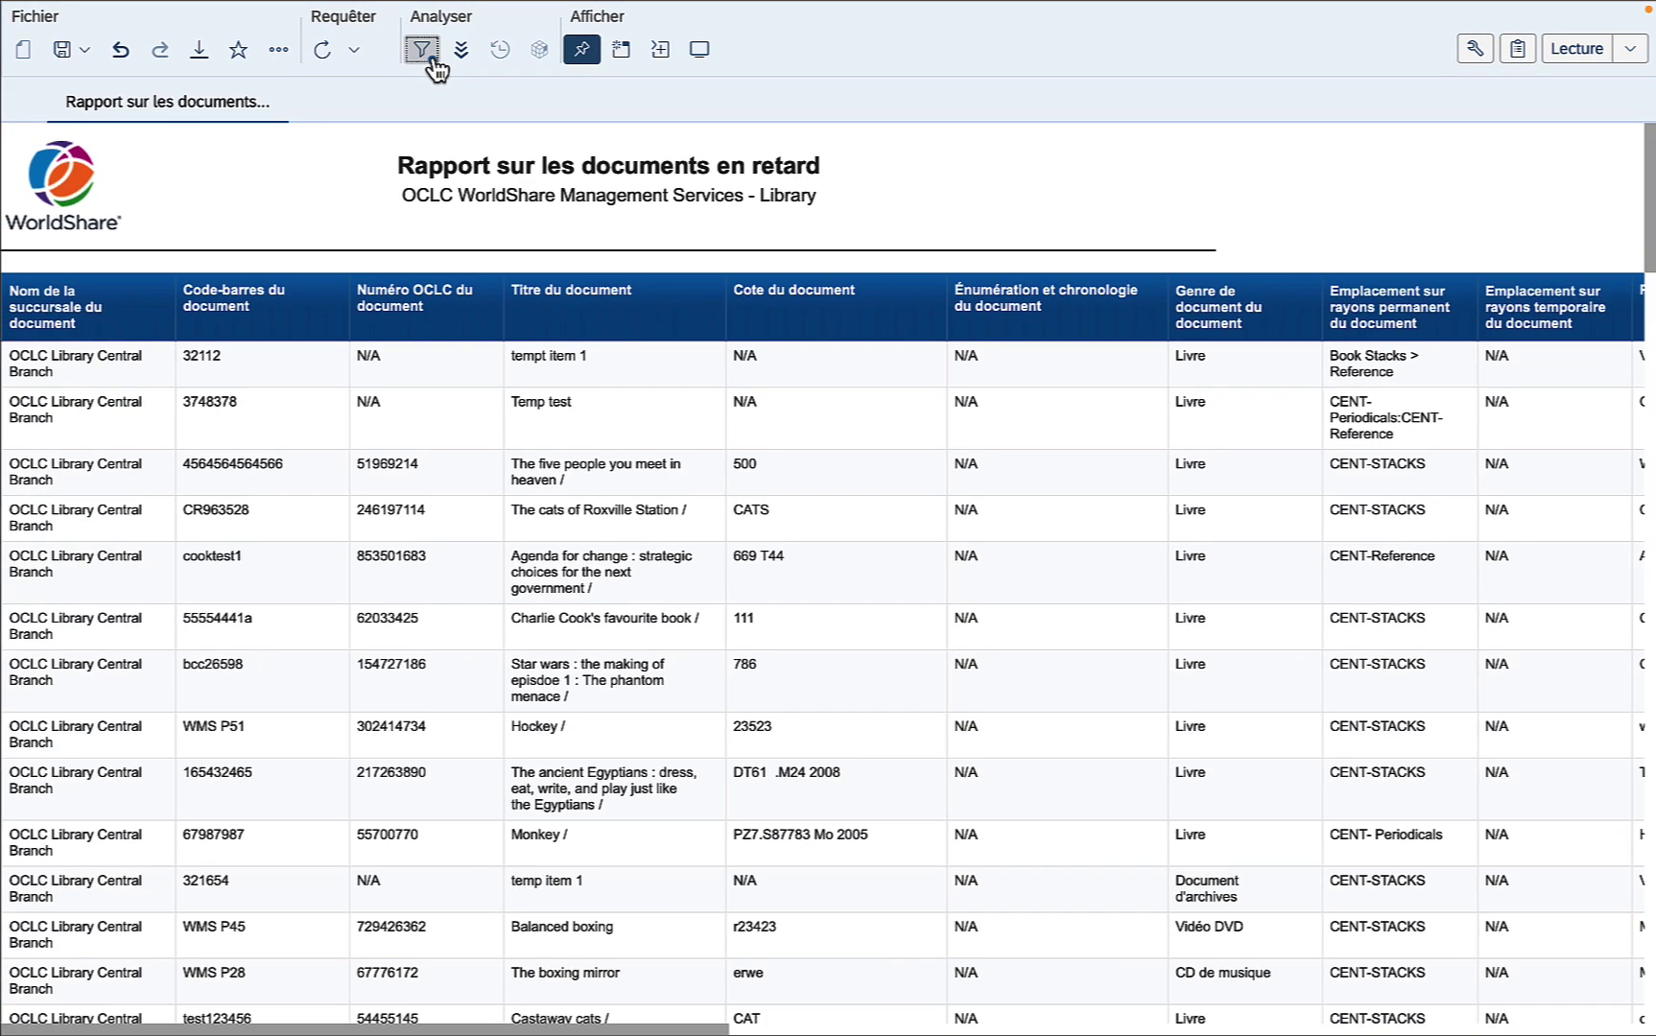
left_click(477, 89)
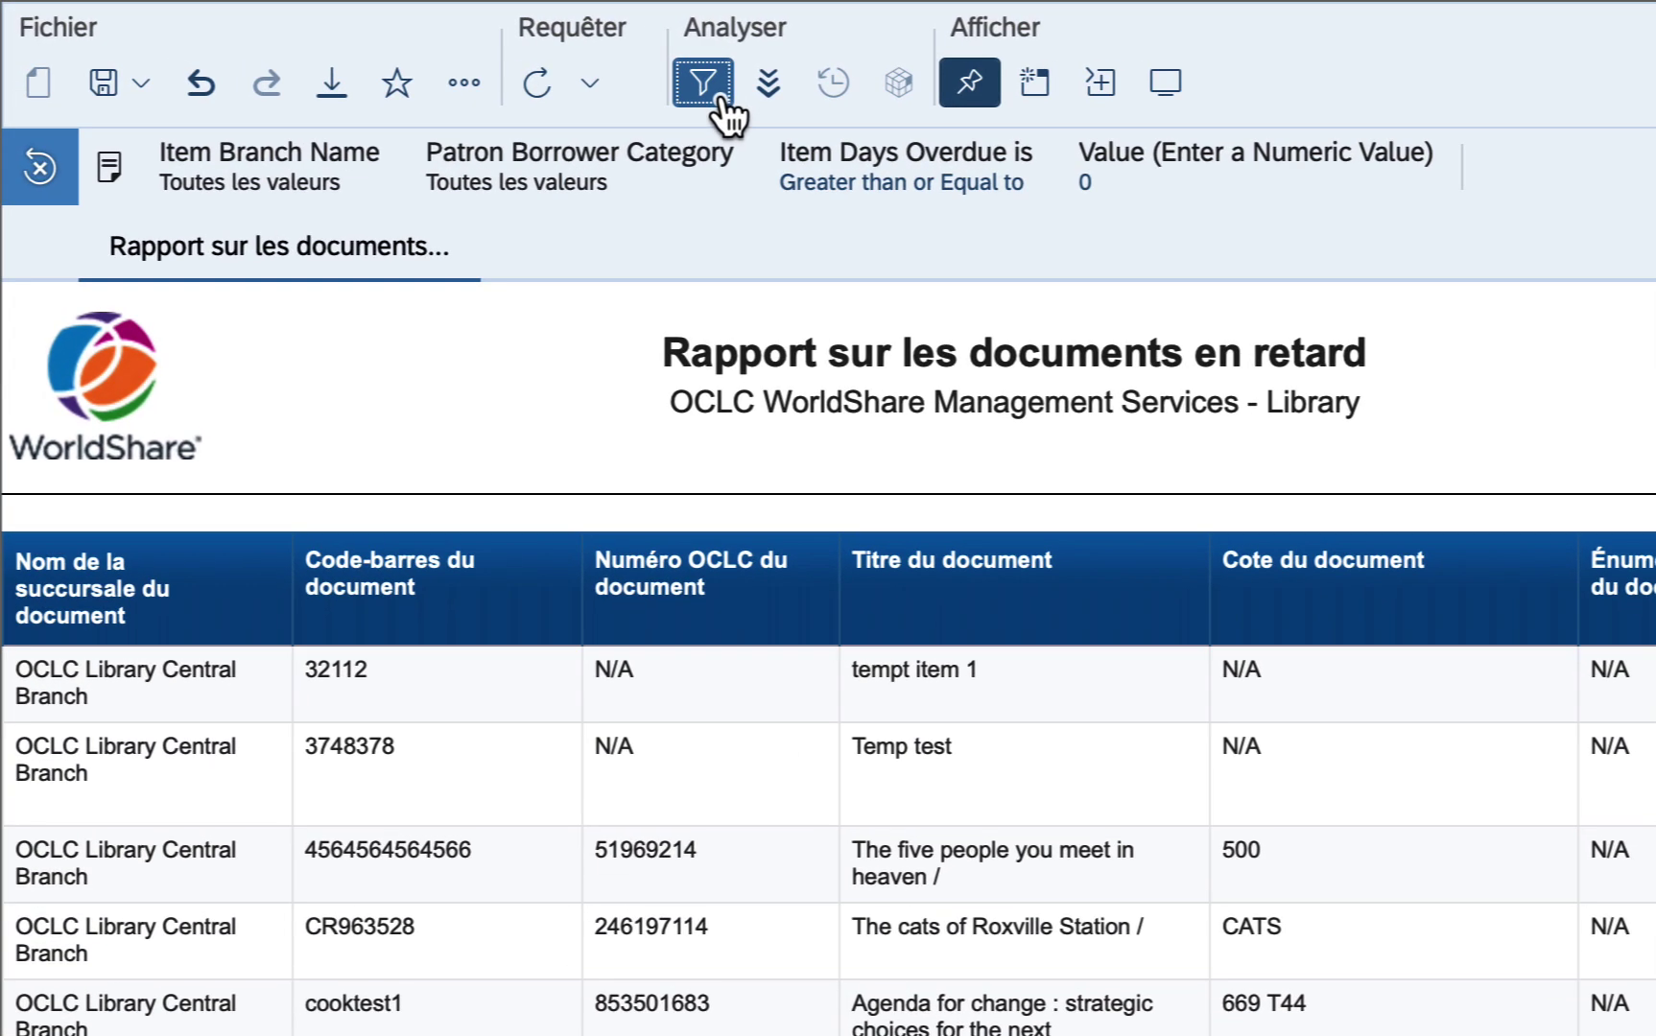
Step: Filter the overdue items report by Item Branch Name to only OCLC Library Central Branch
left_click(331, 184)
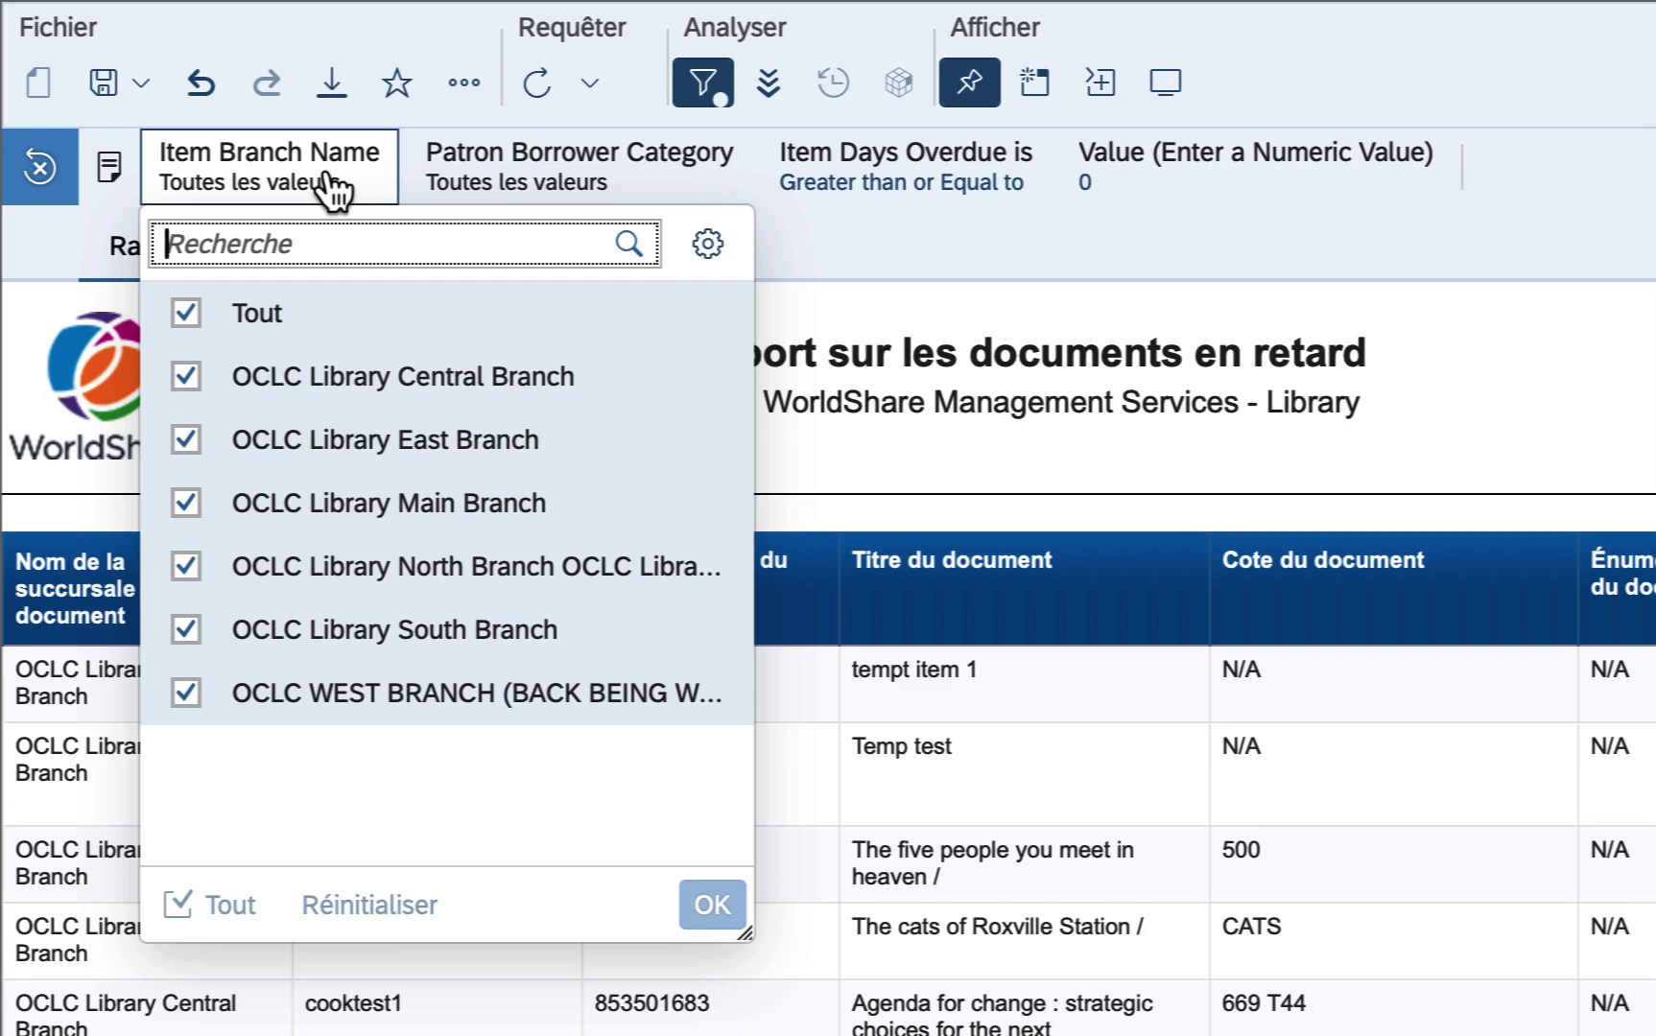
left_click(187, 313)
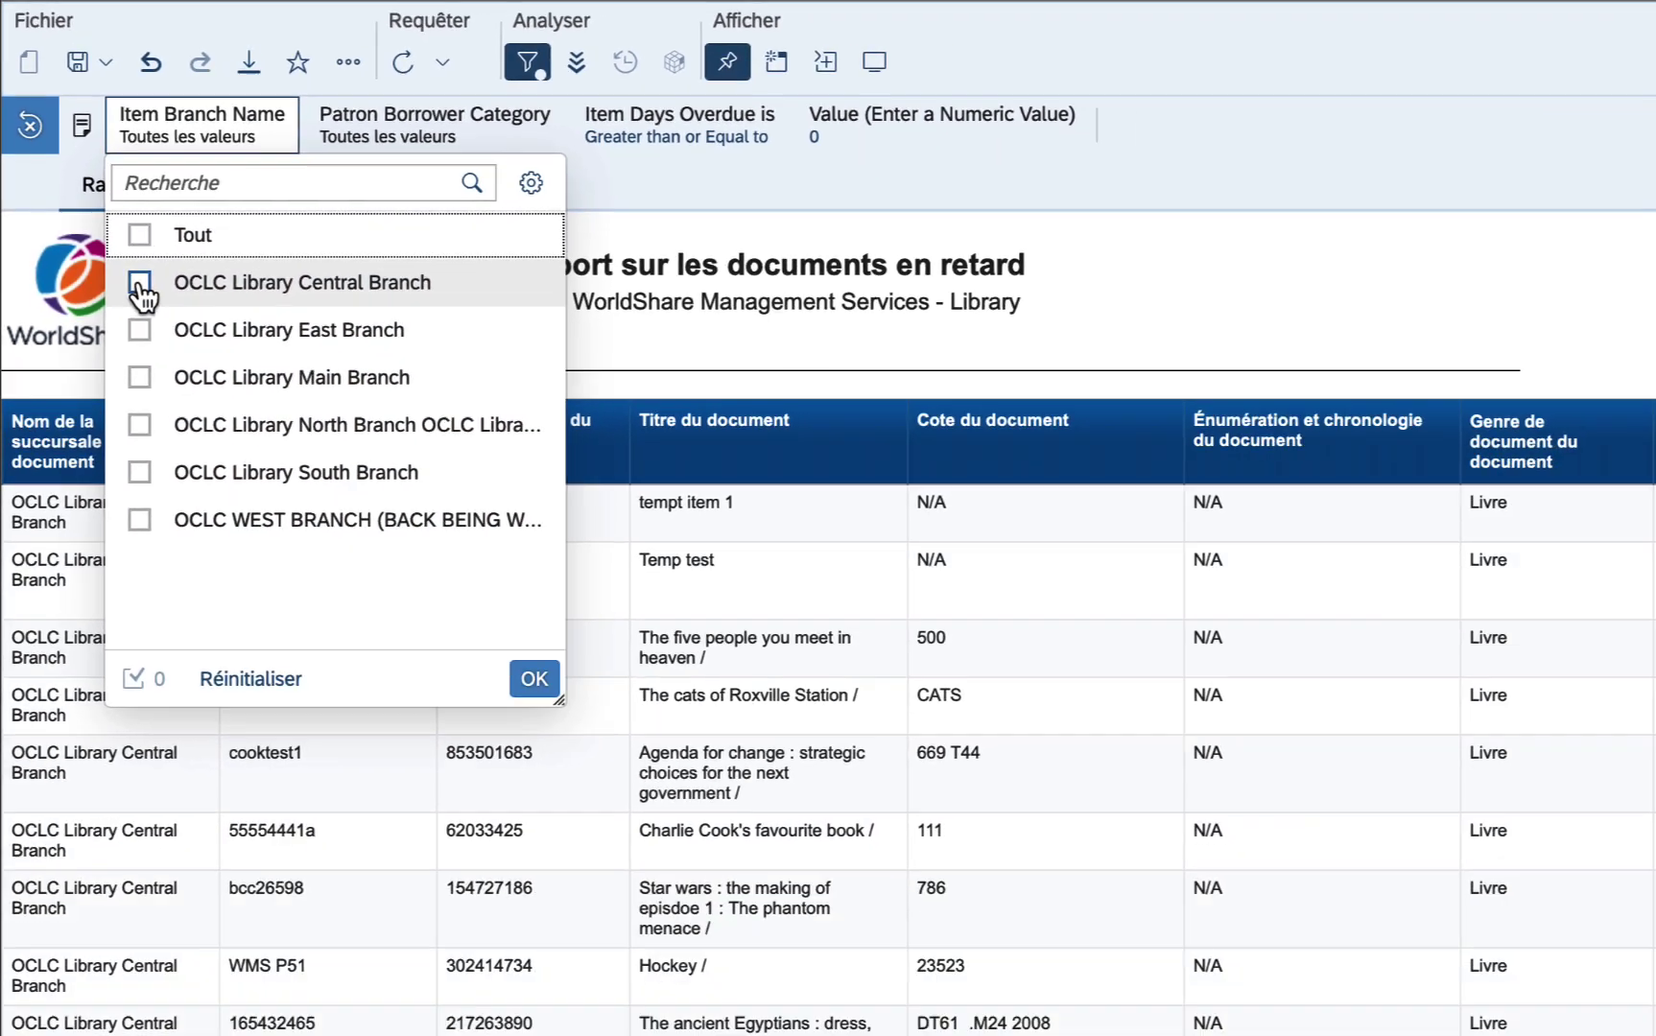
left_click(187, 376)
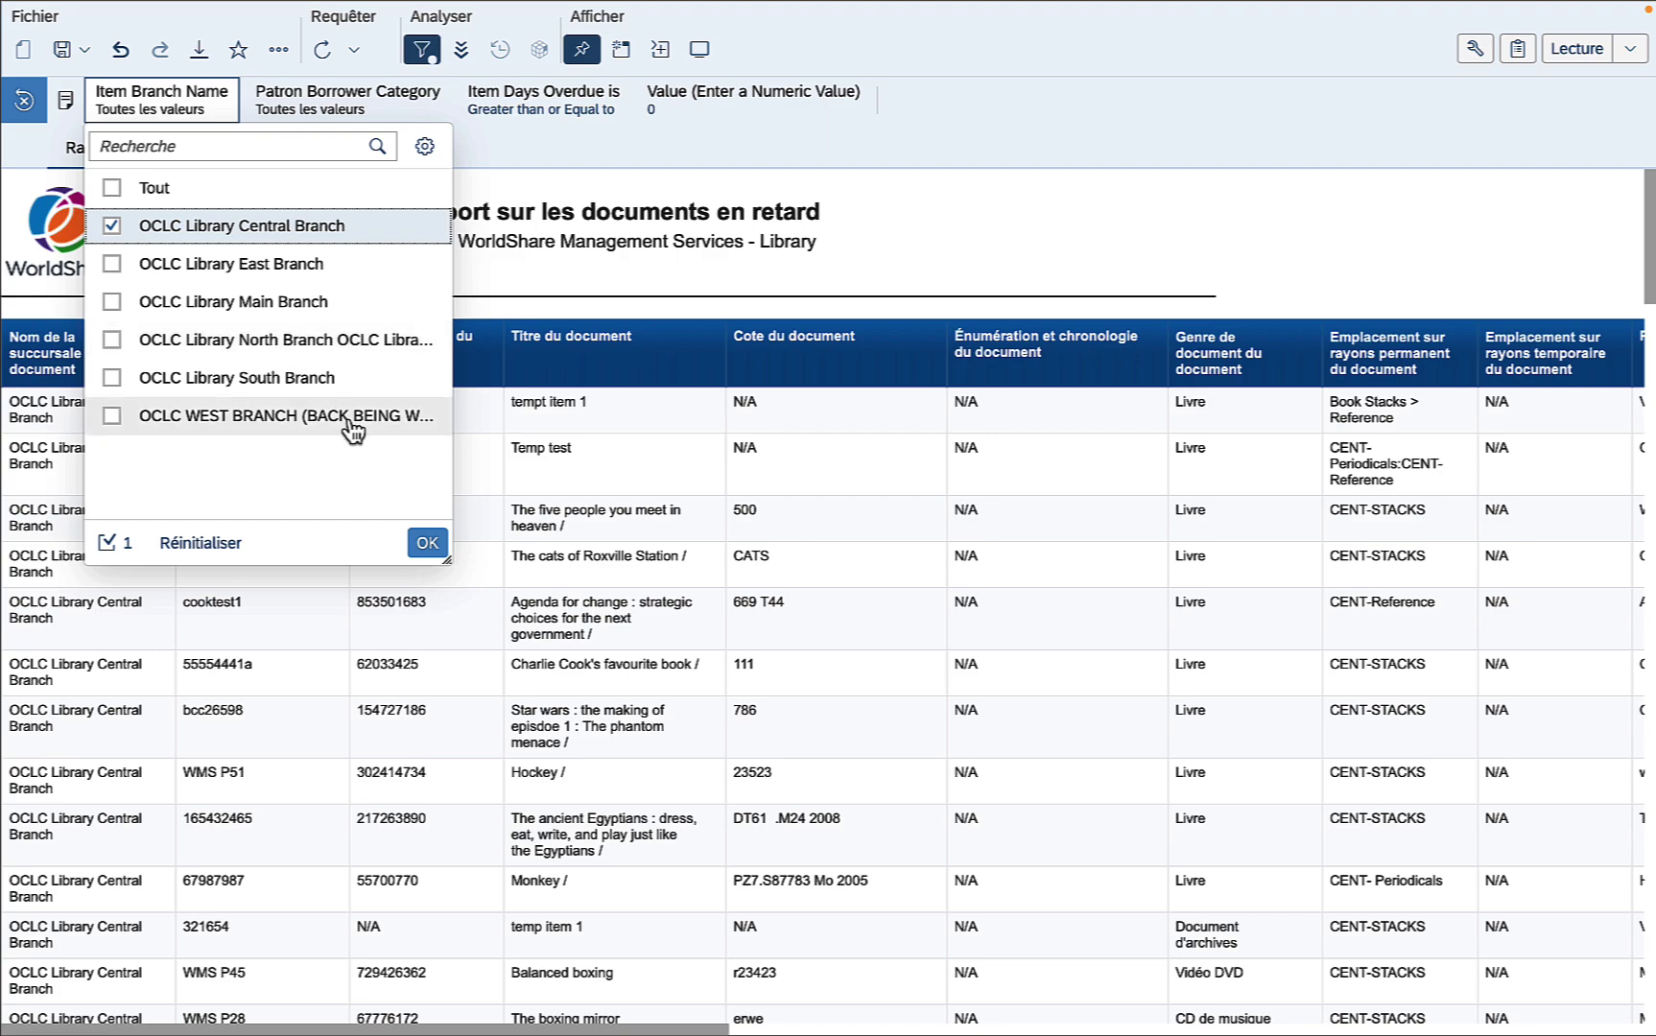
left_click(427, 544)
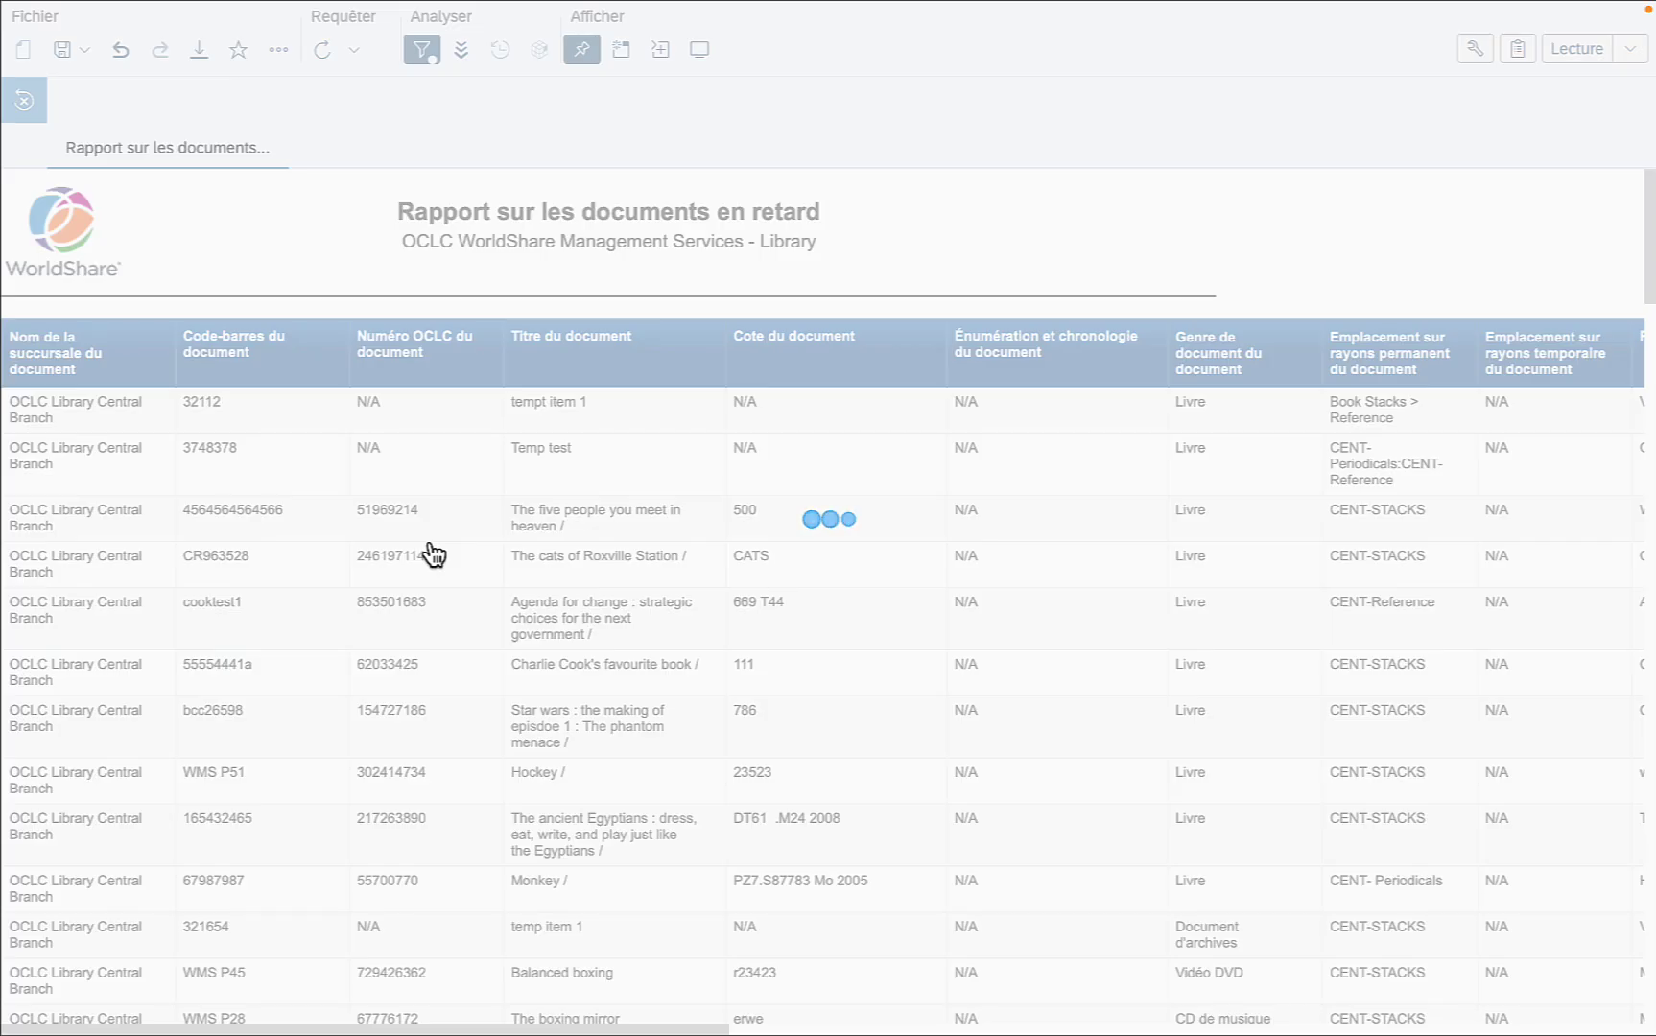